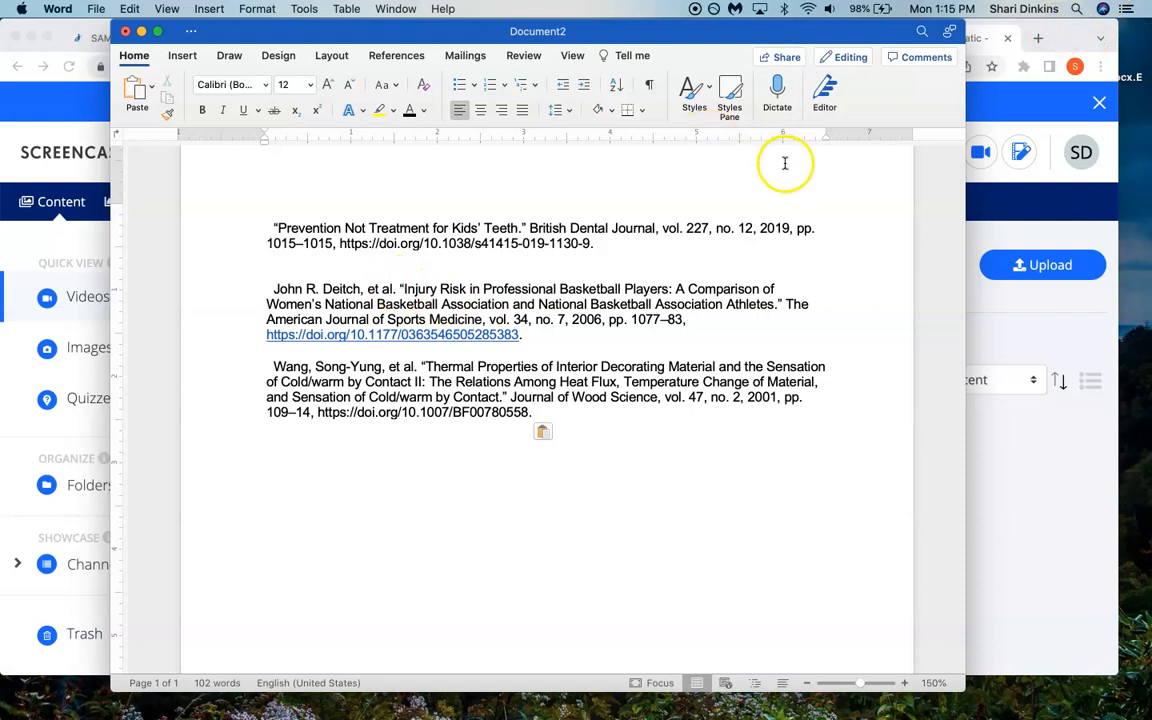
- Switch to Chrome and open the ProQuest full text of "Prevention not treatment for kids' teeth" to view its citation
{"action": "left_click", "coordinate": [1072, 35]}
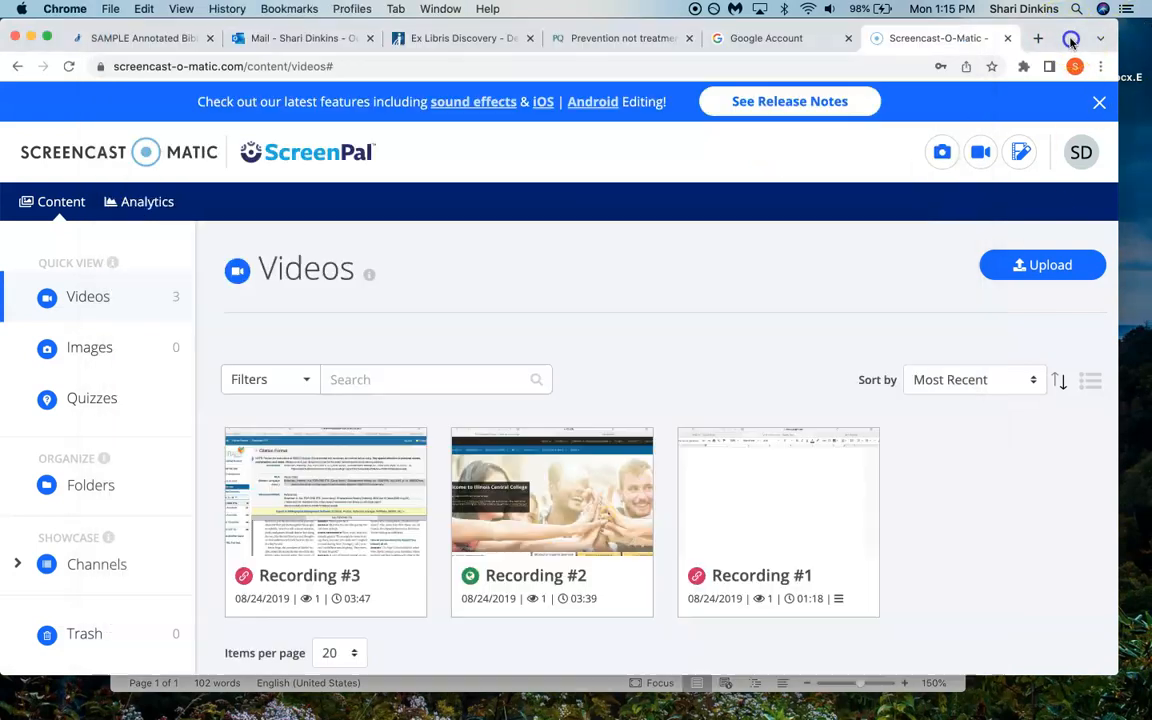
{"action": "left_click", "coordinate": [410, 44]}
{"action": "left_click", "coordinate": [645, 465]}
{"action": "scroll", "coordinate": [644, 460], "scroll_direction": "down", "scroll_amount": 2}
{"action": "scroll", "coordinate": [645, 460], "scroll_direction": "down", "scroll_amount": 3}
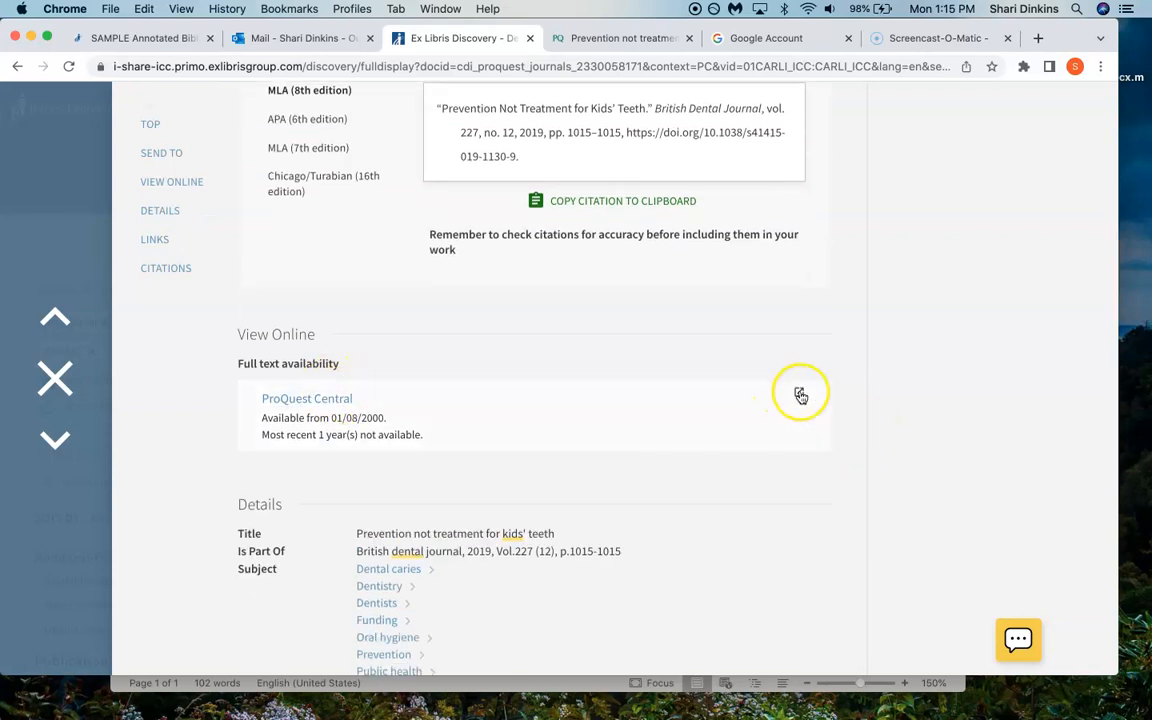
{"action": "left_click", "coordinate": [799, 396]}
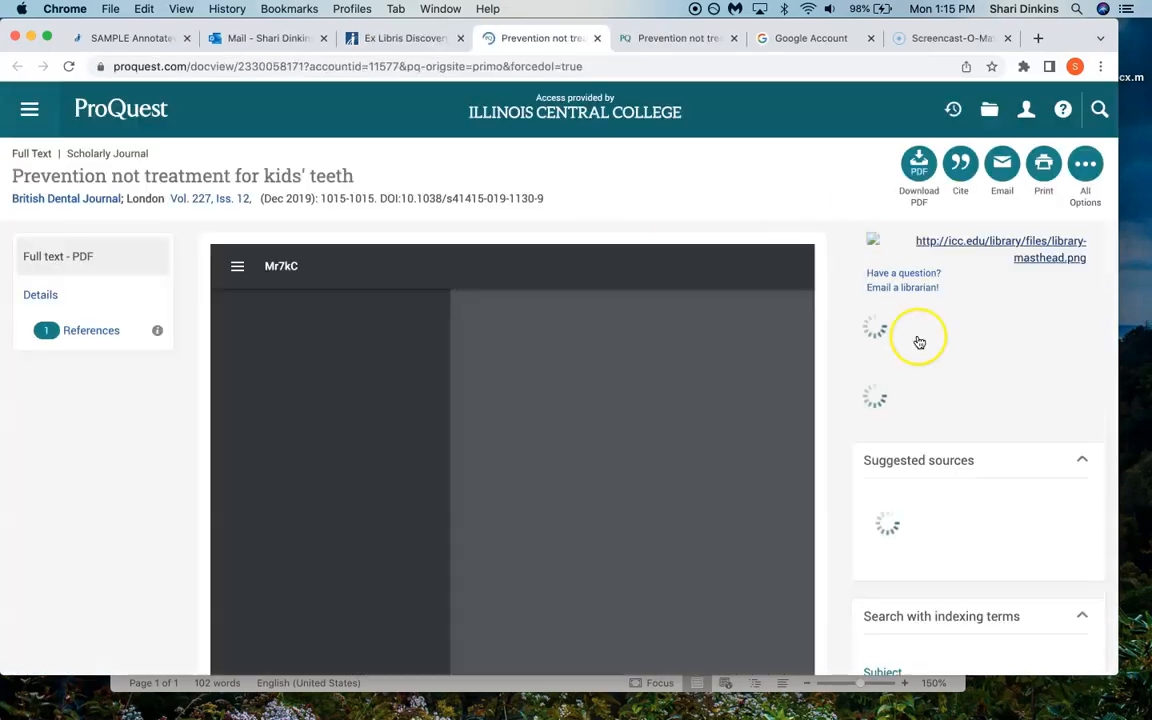
{"action": "left_click", "coordinate": [961, 170]}
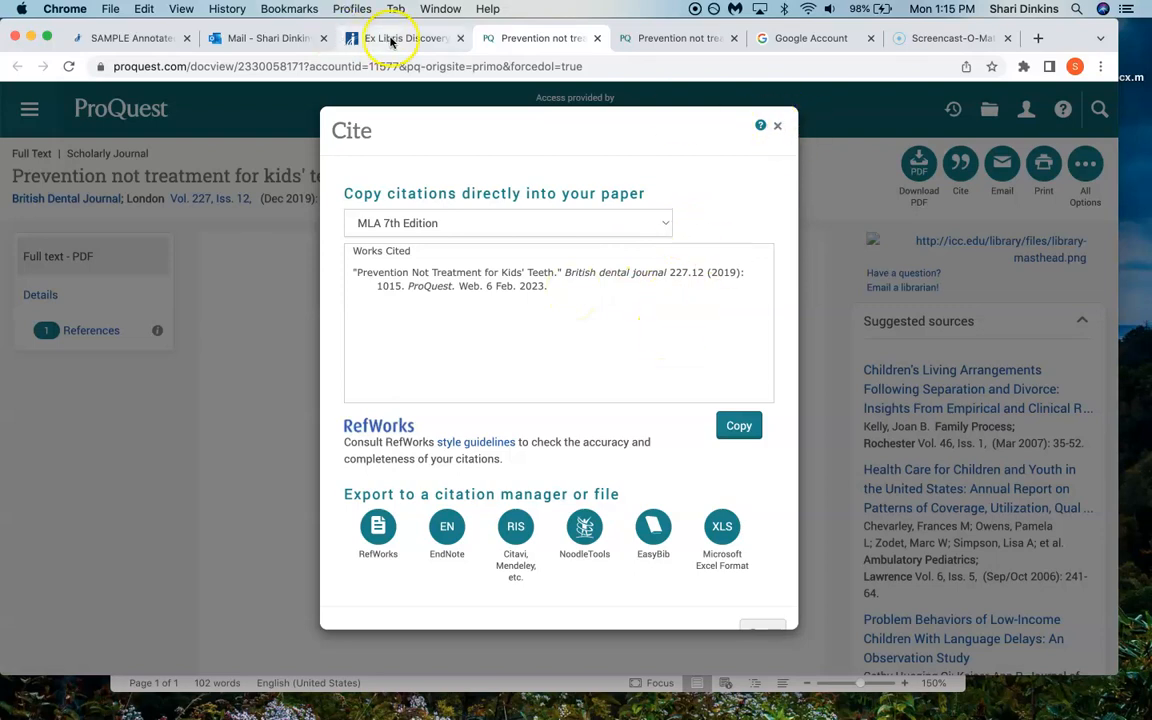
- Return to the article's Ex Libris library record and copy its MLA (8th edition) citation to the clipboard
{"action": "left_click", "coordinate": [355, 38]}
{"action": "scroll", "coordinate": [599, 360], "scroll_direction": "up", "scroll_amount": 5}
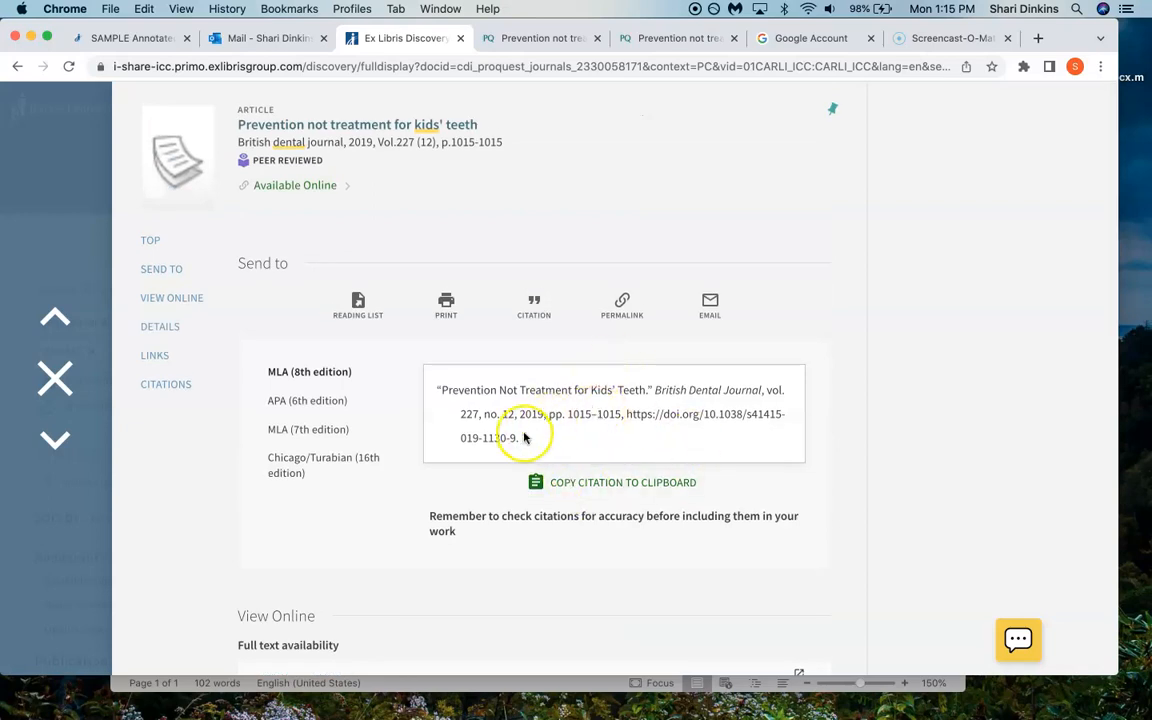
{"action": "left_click", "coordinate": [322, 378]}
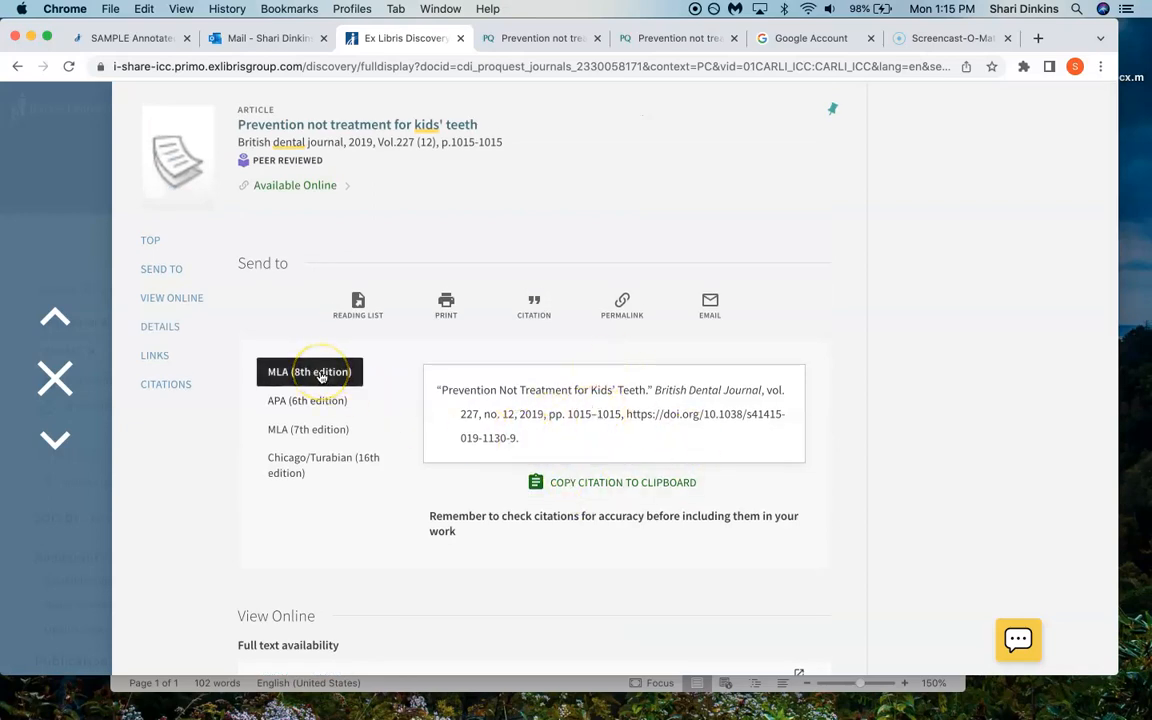
{"action": "left_click", "coordinate": [547, 312]}
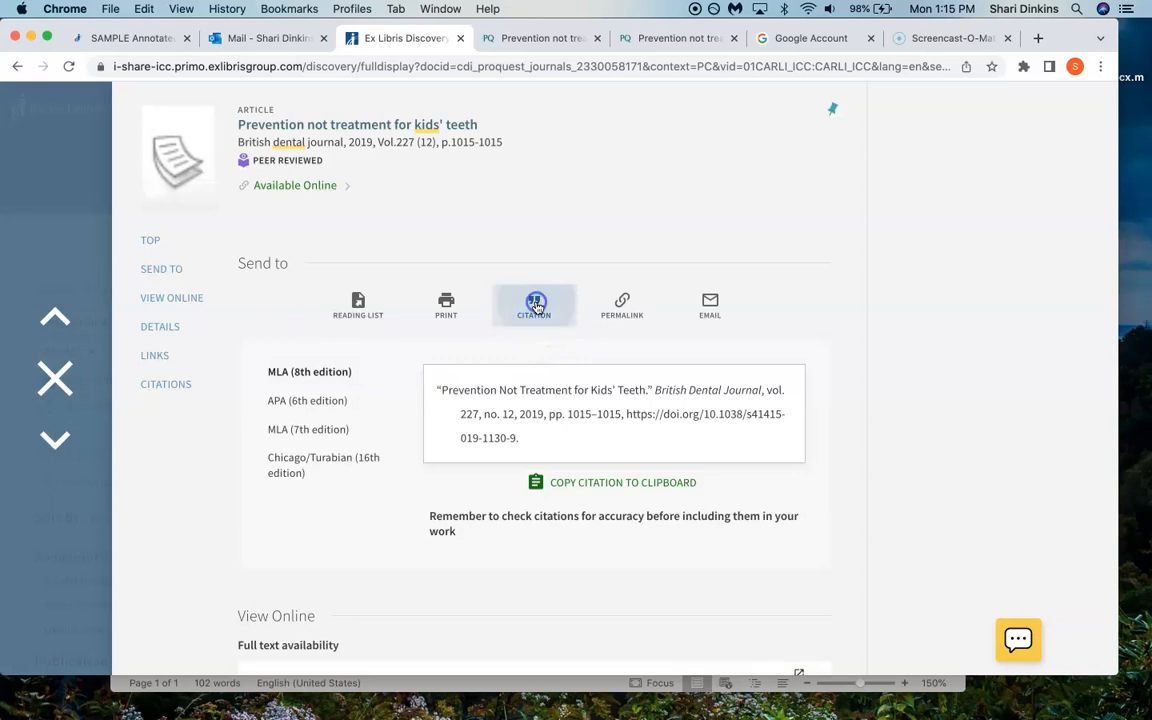
{"action": "left_click", "coordinate": [602, 487]}
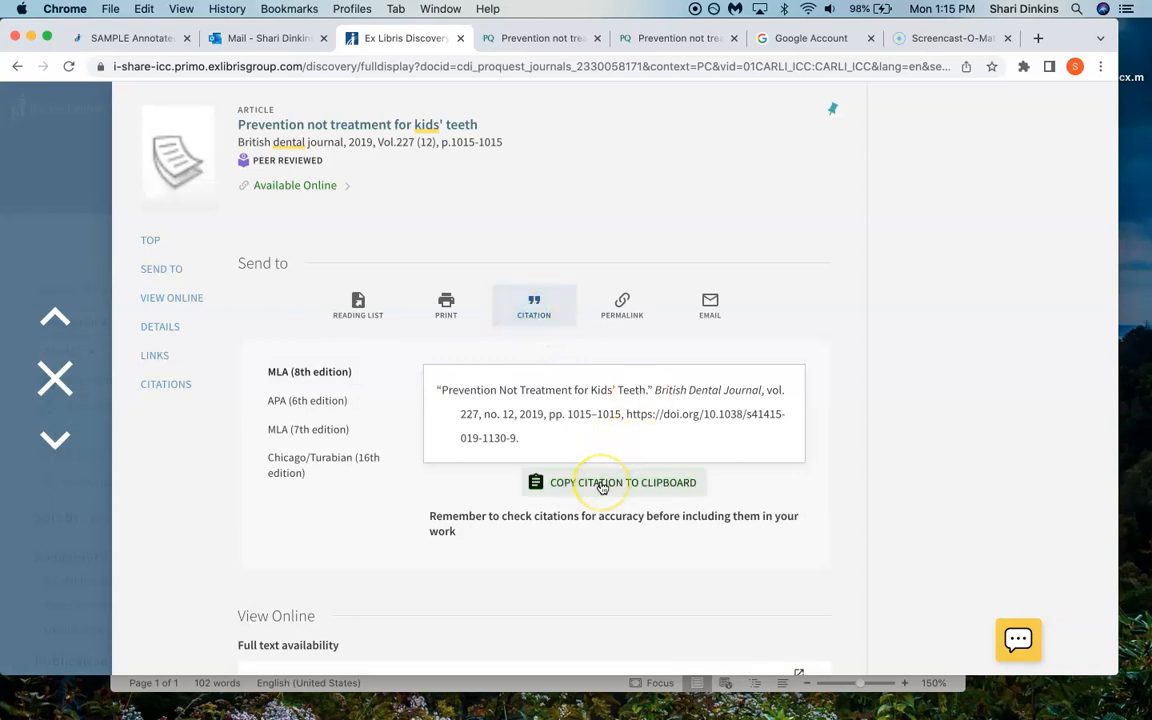
{"action": "left_click", "coordinate": [575, 484]}
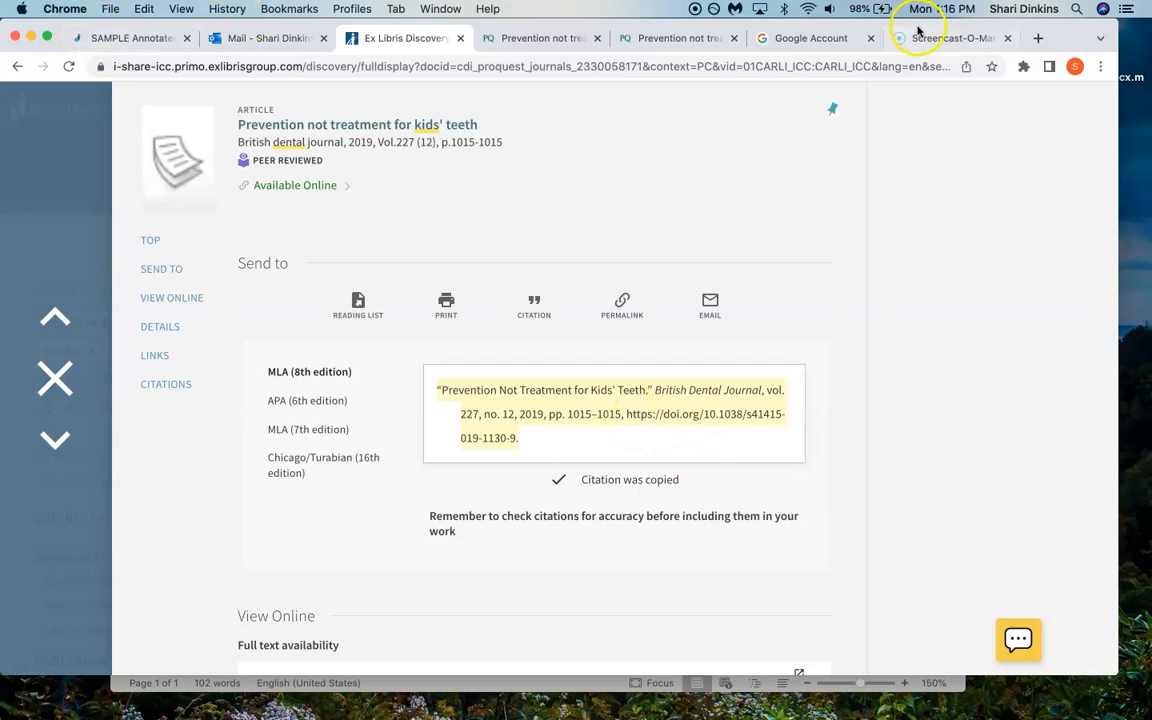
- Switch to Word and replace the first citation with the copied MLA citation
{"action": "left_click", "coordinate": [952, 686]}
{"action": "left_click_drag", "start_coordinate": [609, 244], "coordinate": [160, 198]}
{"action": "key", "text": "super+v"}
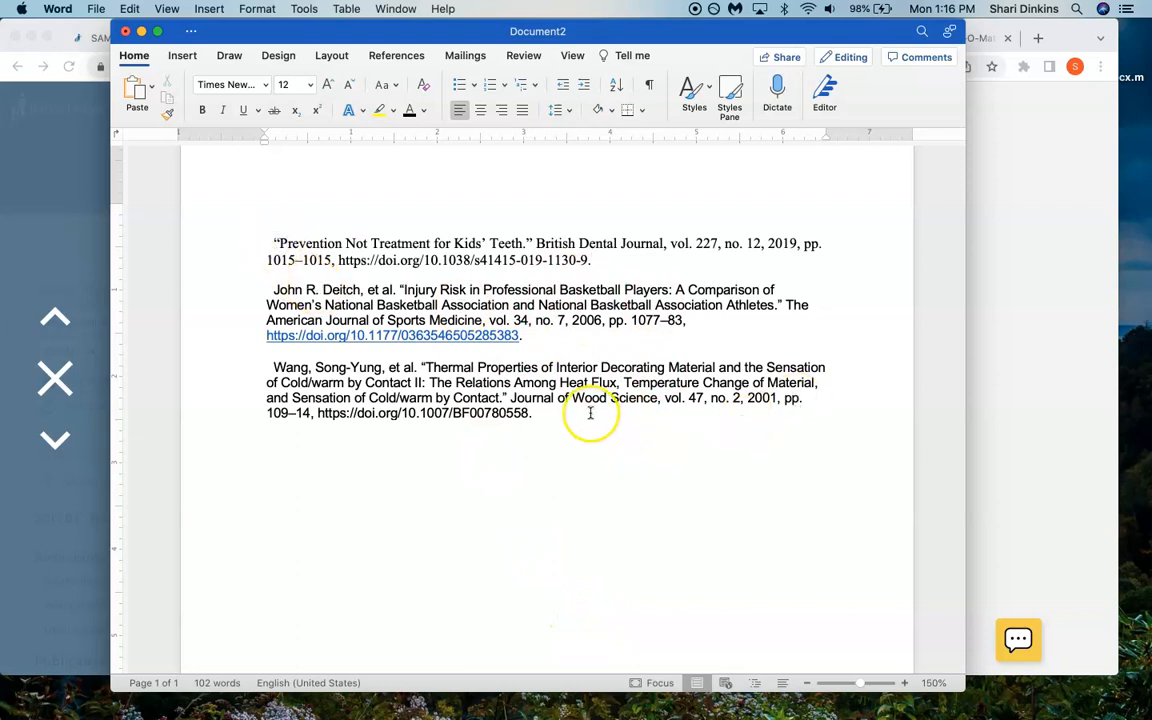
- Remove the leading spaces before each of the three citations so they start flush at the left margin
{"action": "left_click", "coordinate": [271, 245]}
{"action": "key", "text": "BackSpace"}
{"action": "left_click", "coordinate": [270, 292]}
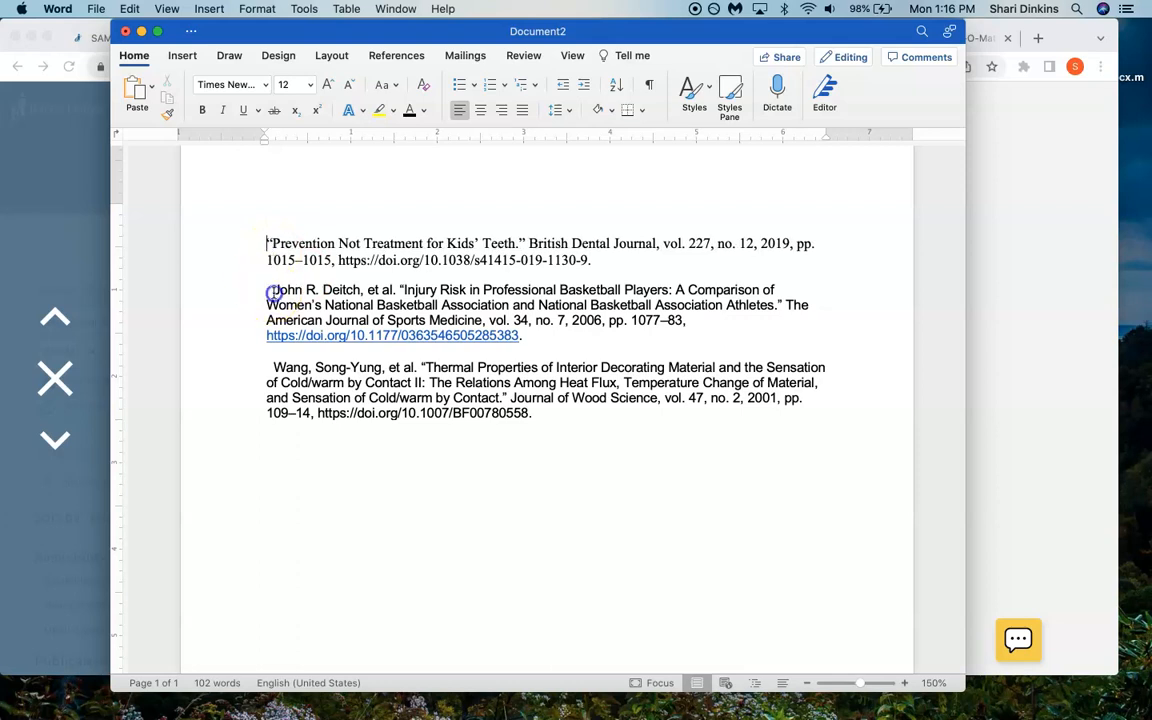
{"action": "key", "text": "BackSpace"}
{"action": "left_click", "coordinate": [272, 370]}
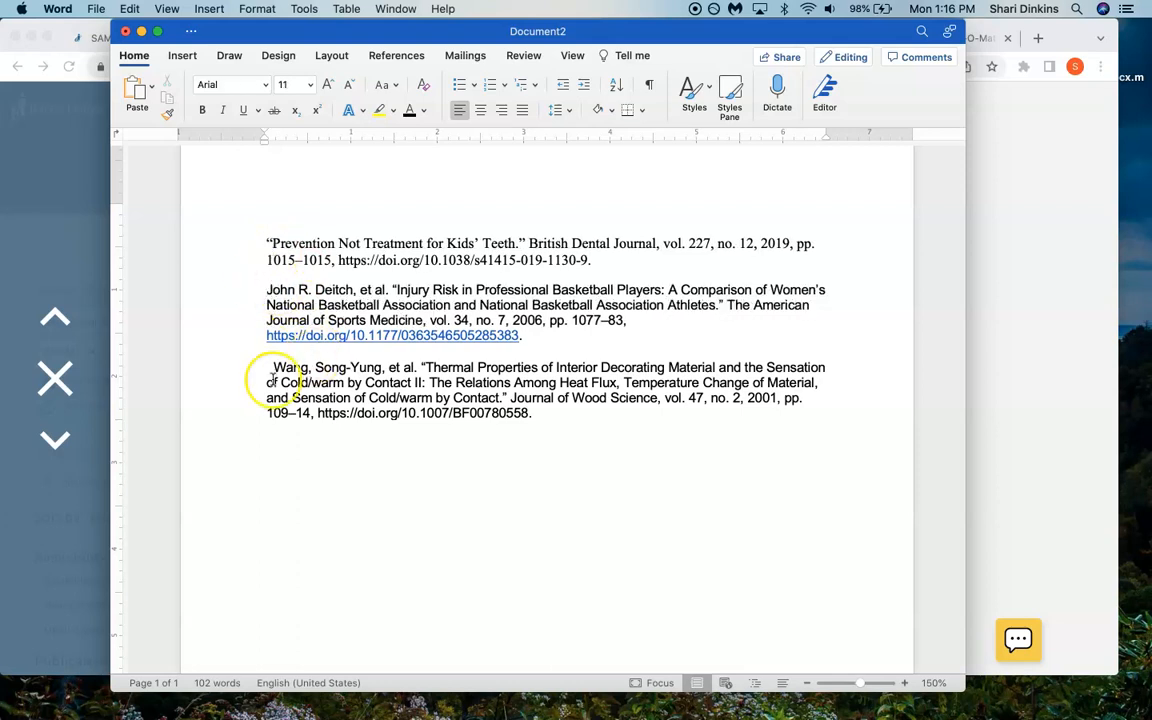
{"action": "key", "text": "BackSpace"}
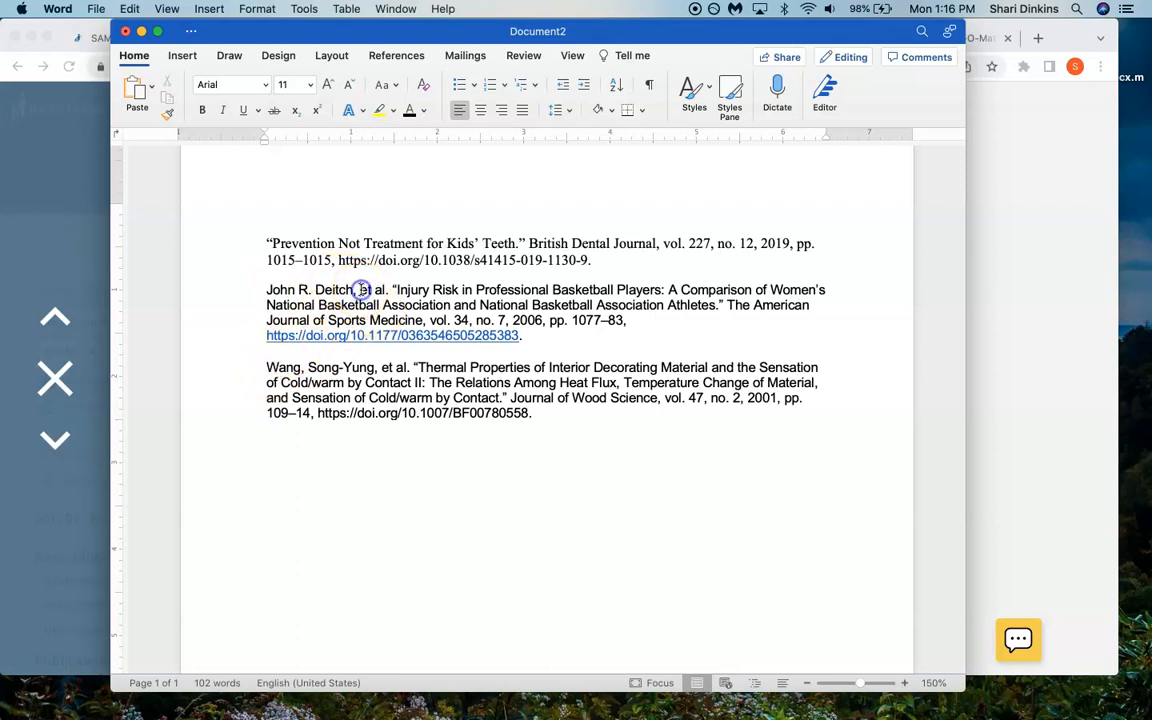
- Rewrite the author of the basketball injury citation as last name first, followed by the first name, middle initial and a comma
{"action": "left_click", "coordinate": [362, 290]}
{"action": "type", "text": "John R. Deitch"}
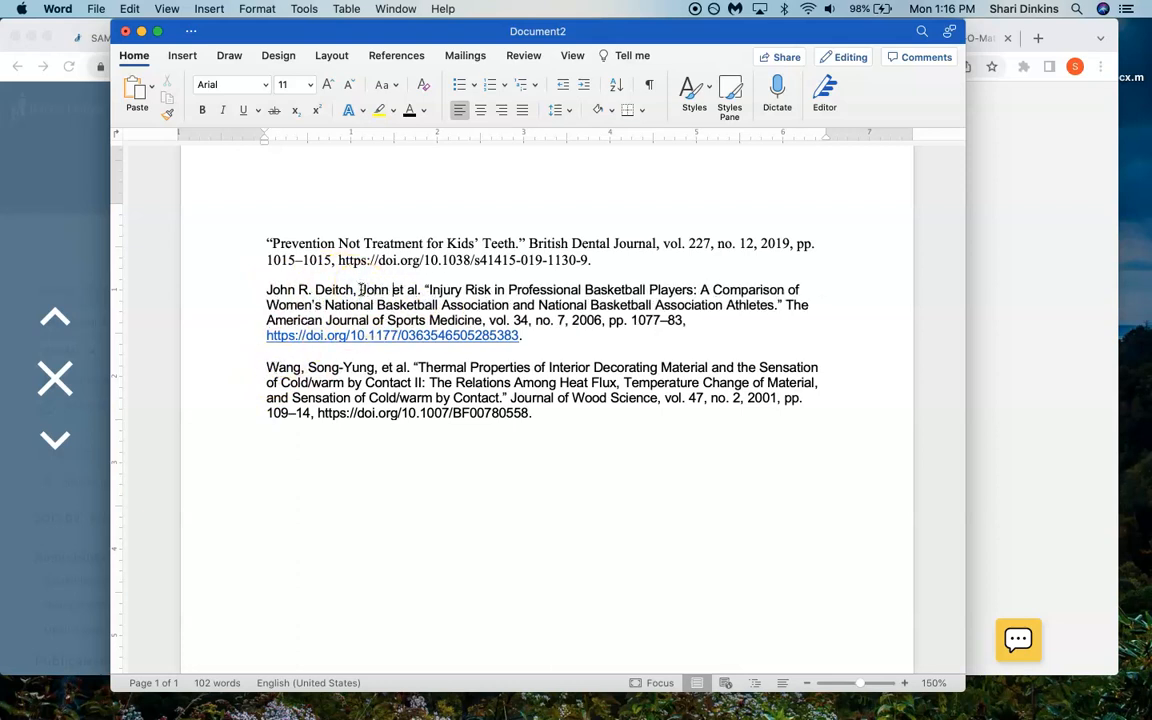
{"action": "type", "text": ","}
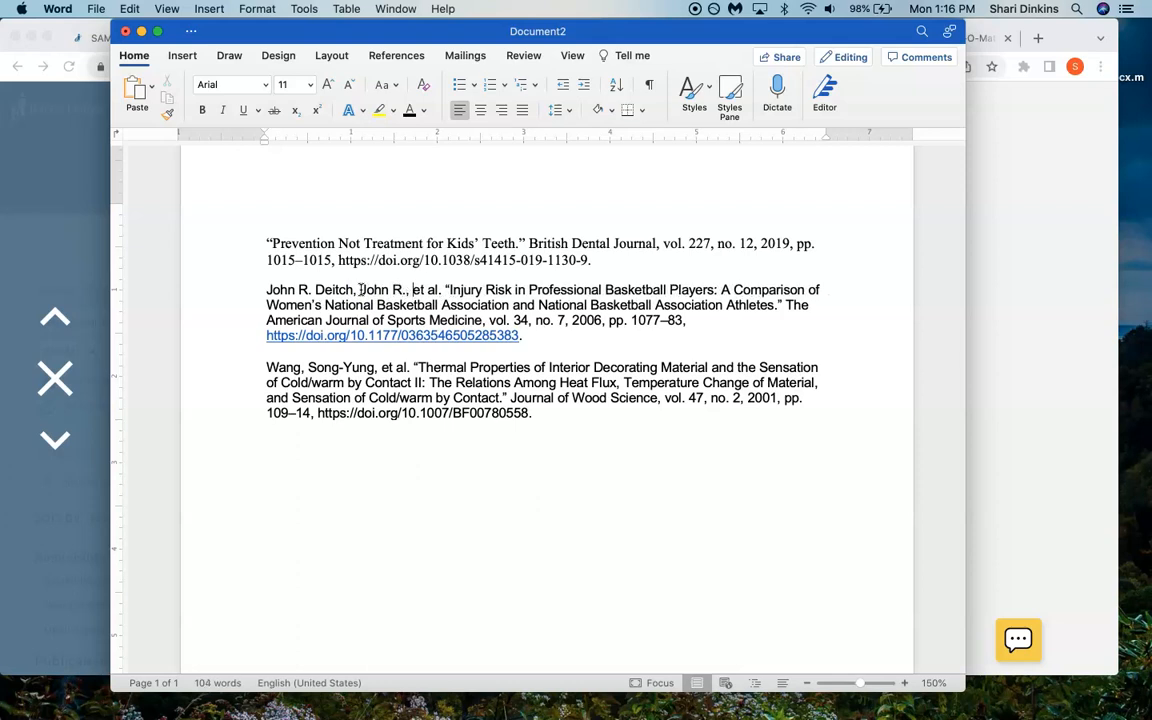
{"action": "left_click_drag", "start_coordinate": [312, 290], "coordinate": [226, 290]}
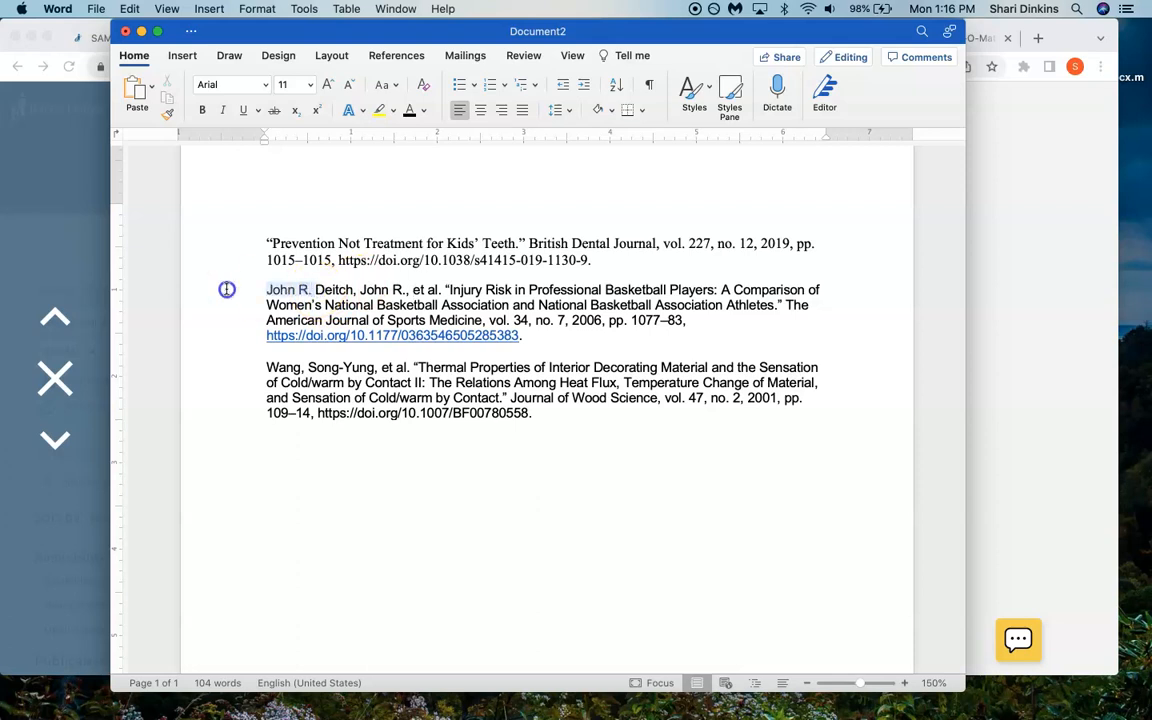
{"action": "key", "text": "BackSpace"}
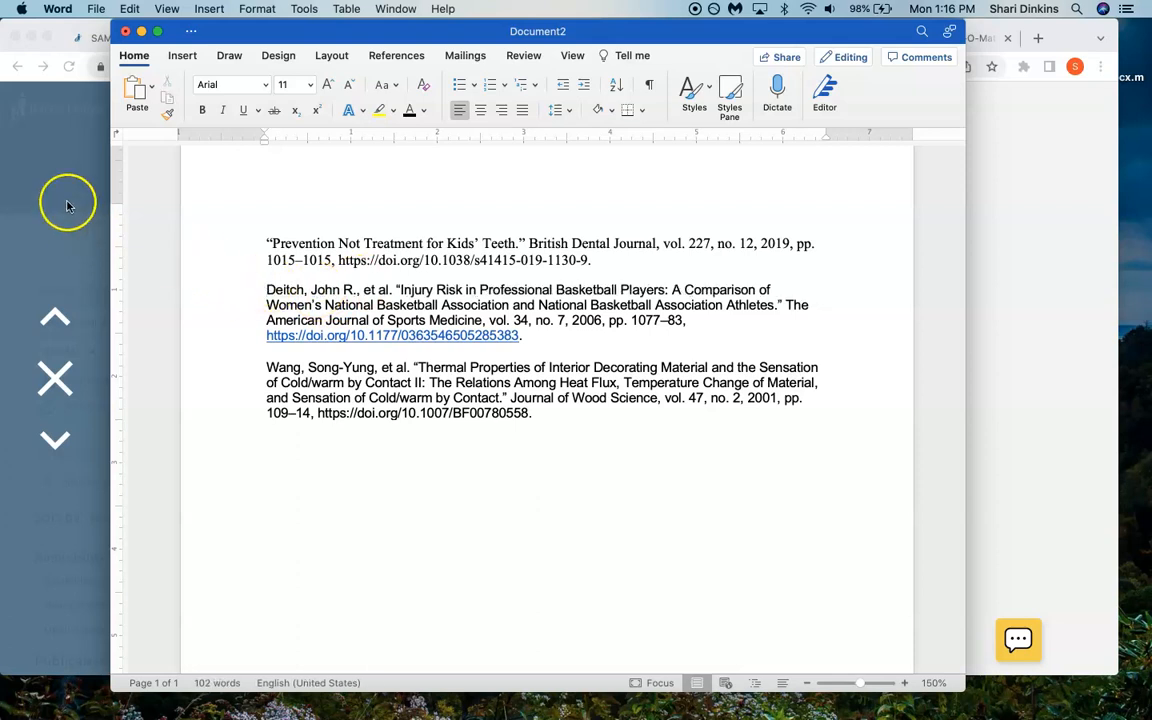
- Switch to Chrome and review the annotated bibliography instructions and the SAMPLE Annotated Bibliography page in the course
{"action": "left_click", "coordinate": [80, 26]}
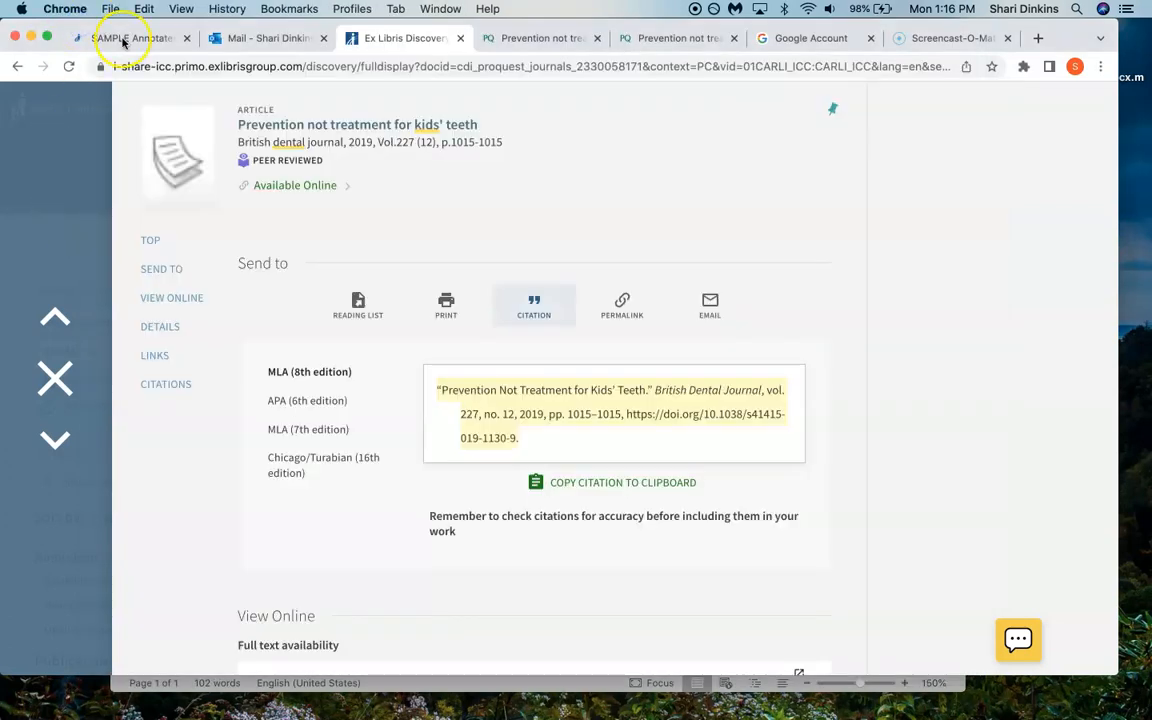
{"action": "left_click", "coordinate": [121, 39]}
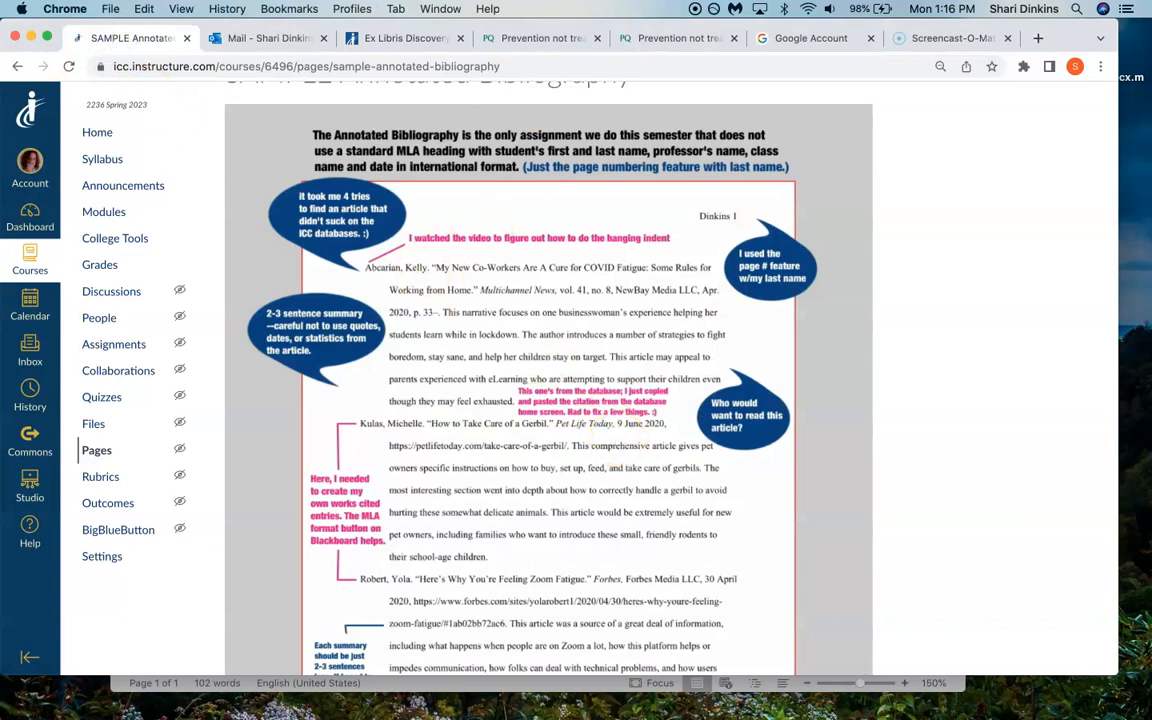
{"action": "left_click", "coordinate": [17, 66]}
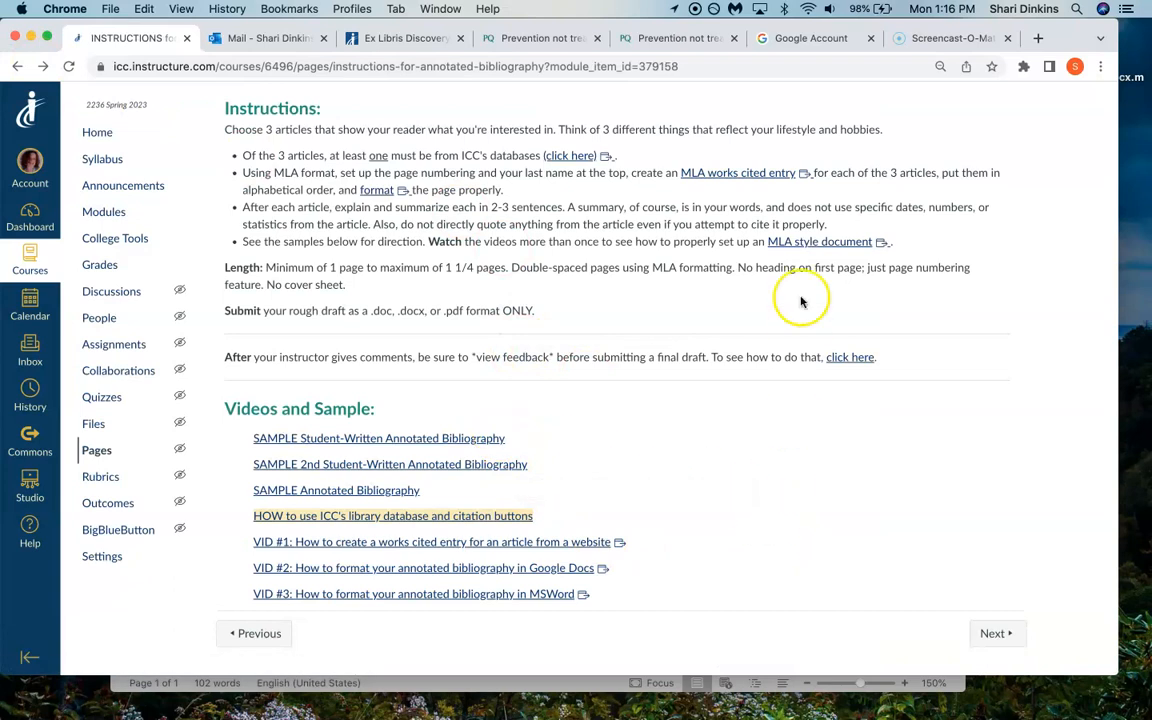
{"action": "left_click", "coordinate": [430, 440]}
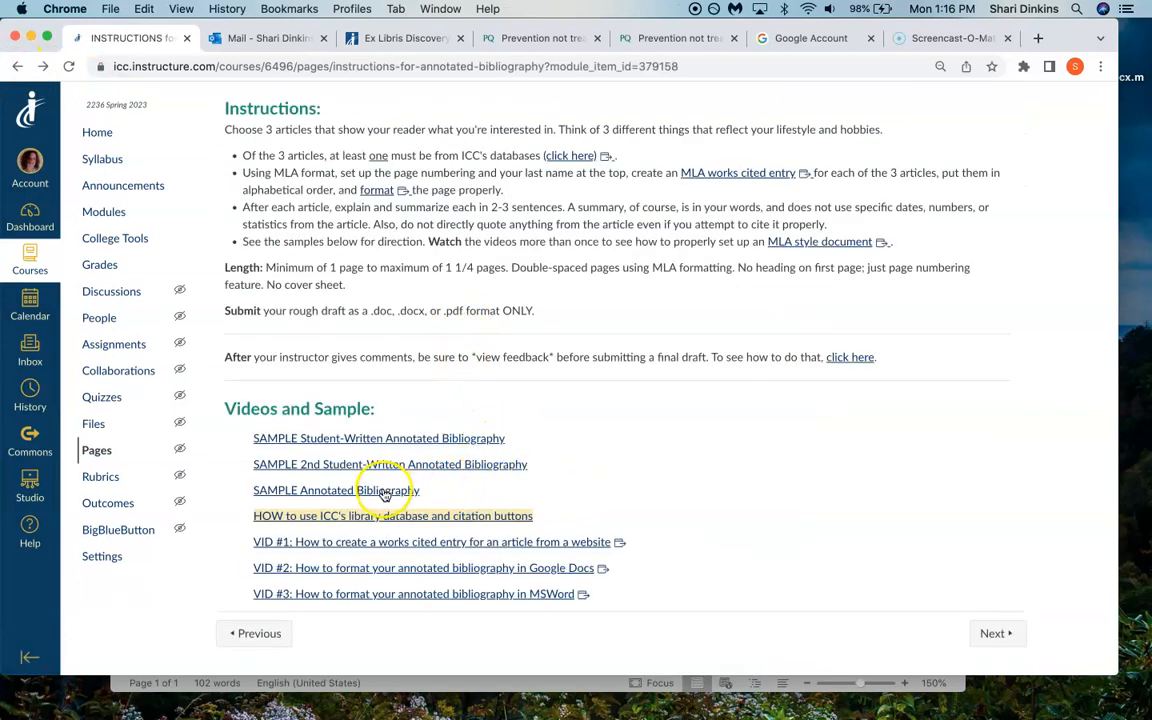
{"action": "left_click", "coordinate": [386, 490]}
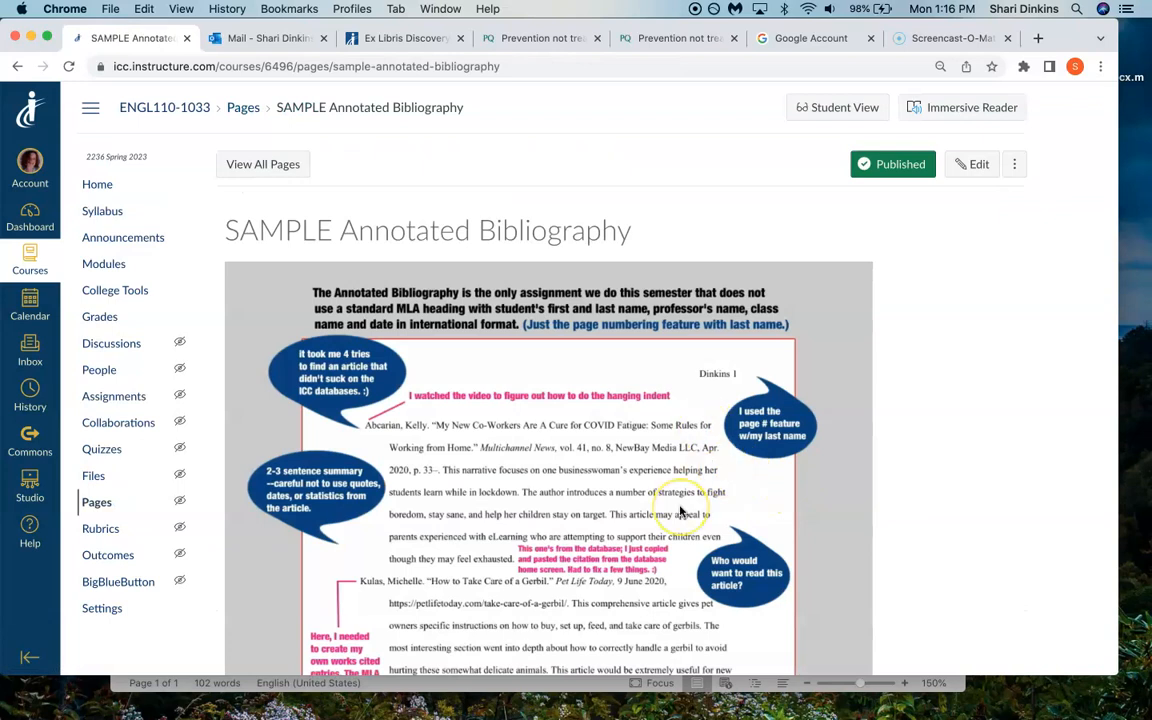
{"action": "scroll", "coordinate": [680, 512], "scroll_direction": "down", "scroll_amount": 3}
{"action": "scroll", "coordinate": [680, 512], "scroll_direction": "up", "scroll_amount": 3}
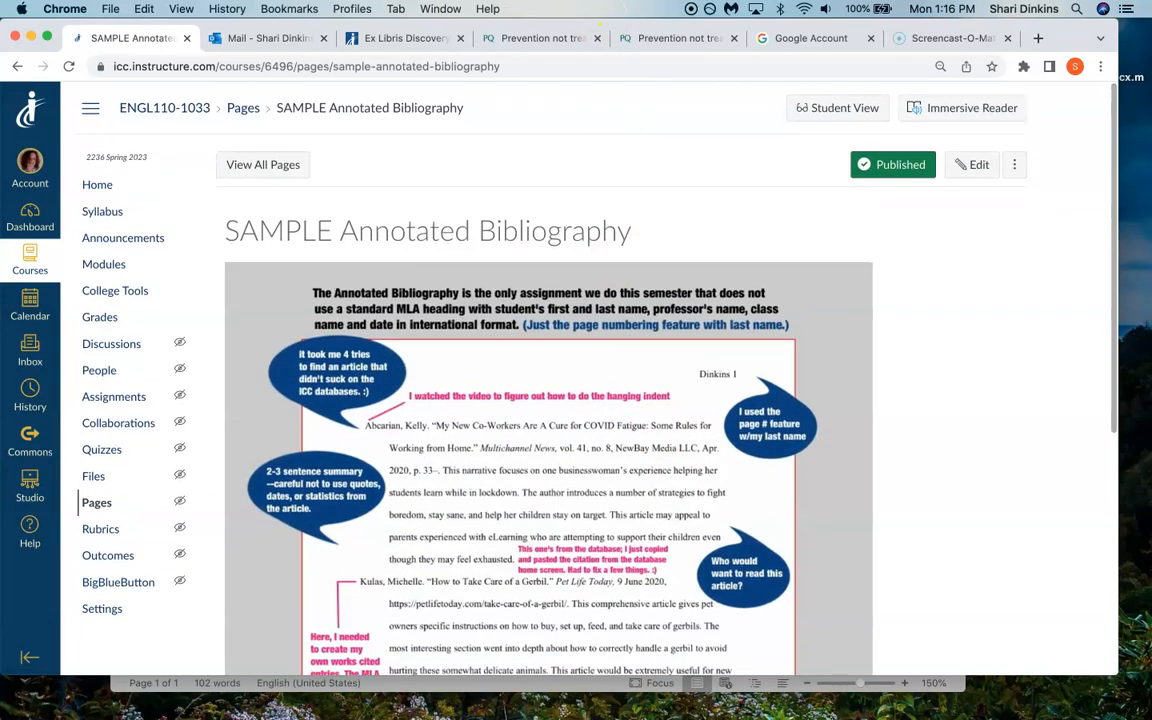
- Switch back to Word and delete the empty line above the first citation
{"action": "left_click", "coordinate": [957, 687]}
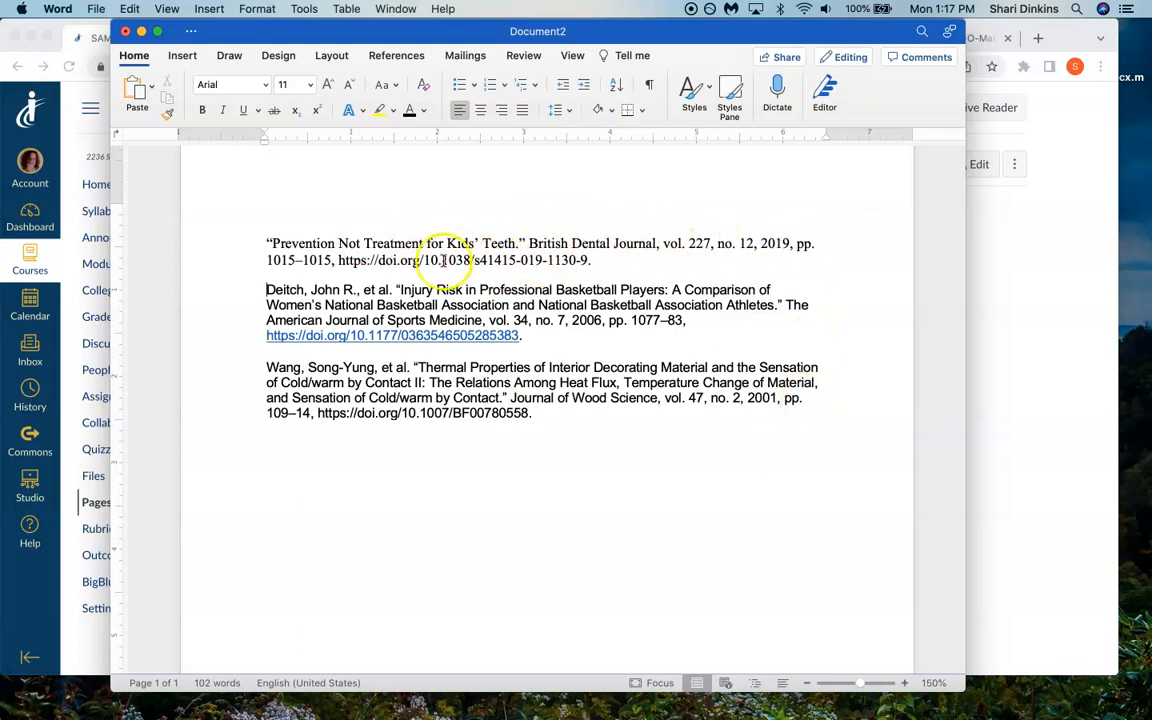
{"action": "left_click_drag", "start_coordinate": [528, 244], "coordinate": [662, 244]}
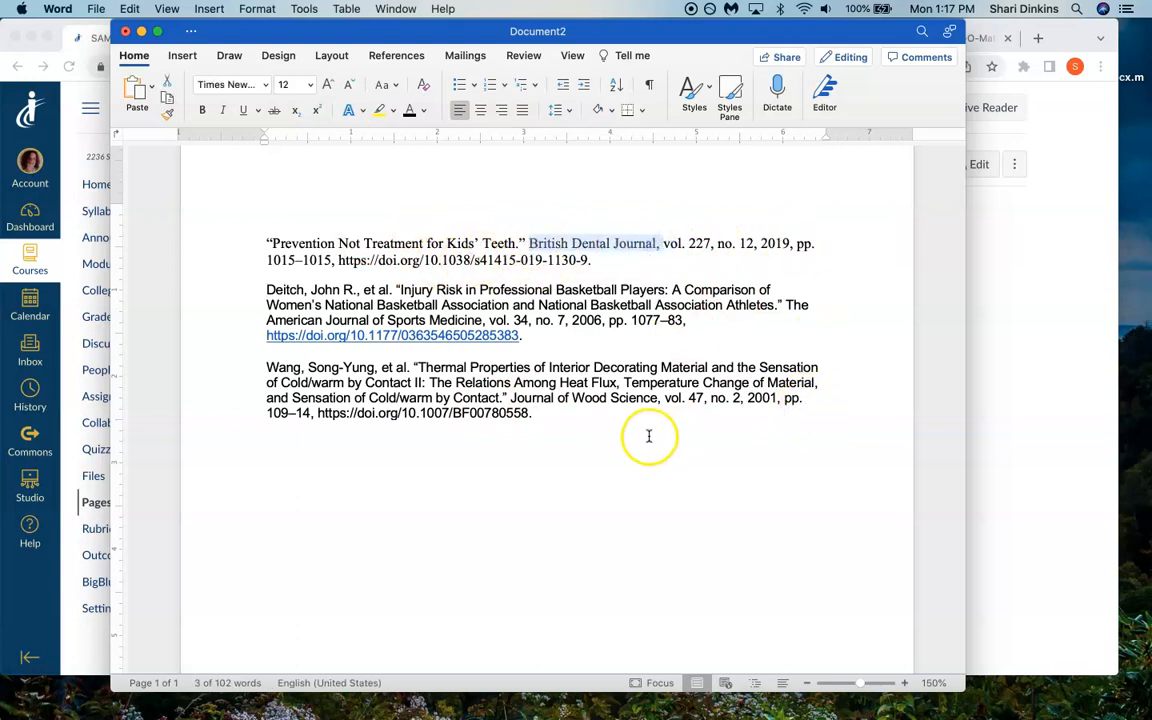
{"action": "left_click", "coordinate": [574, 413]}
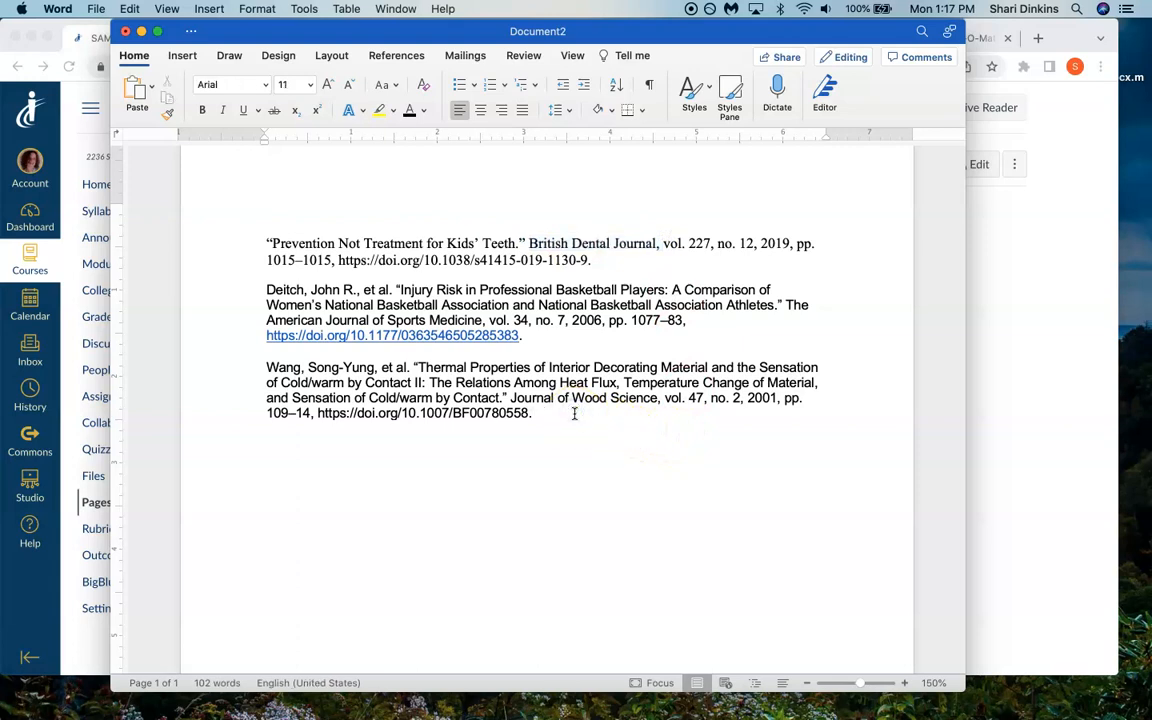
{"action": "key", "text": "super+a"}
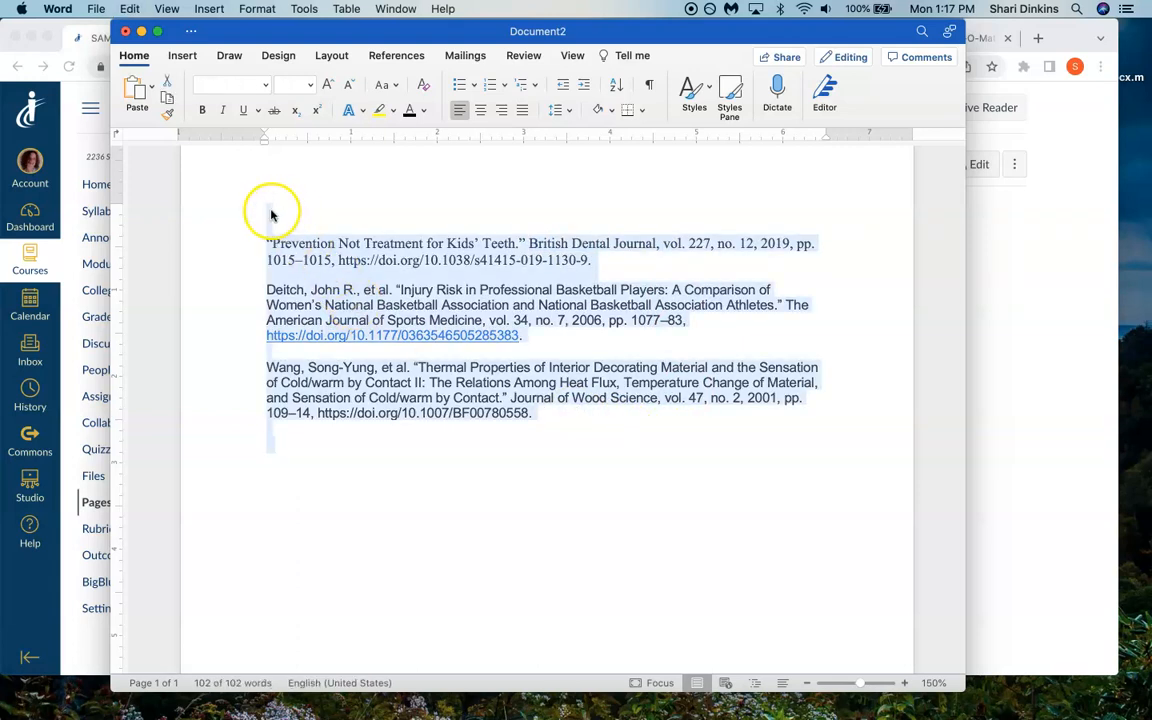
{"action": "left_click", "coordinate": [267, 244]}
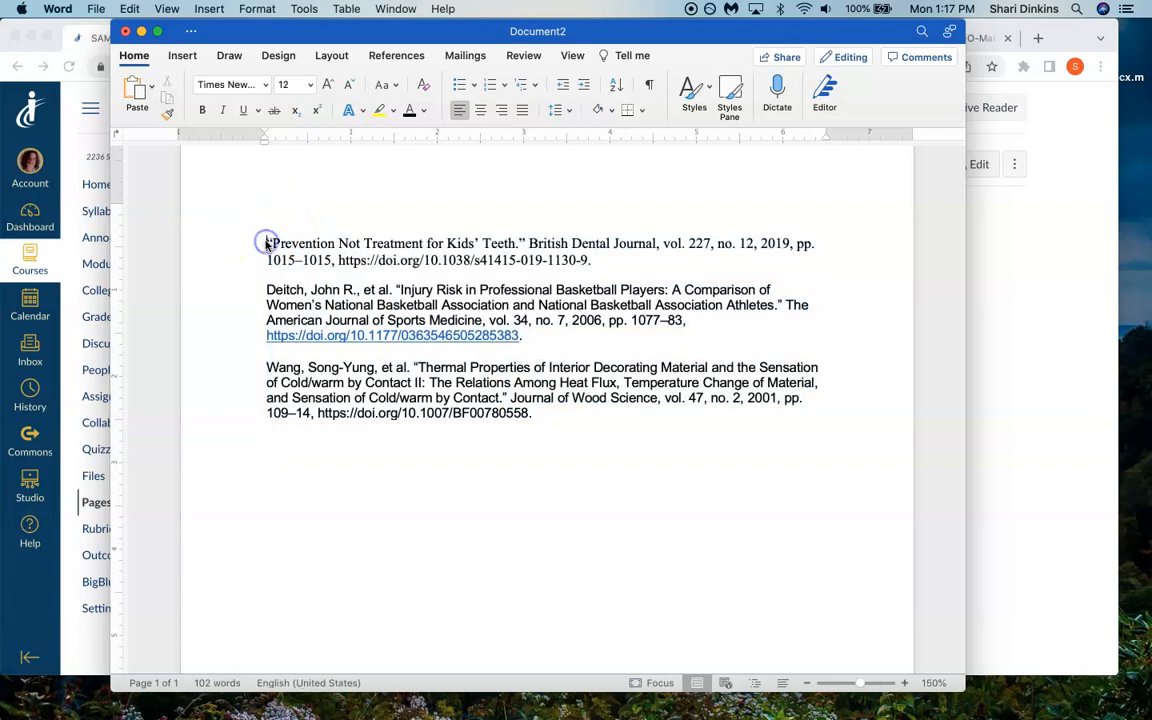
{"action": "key", "text": "BackSpace"}
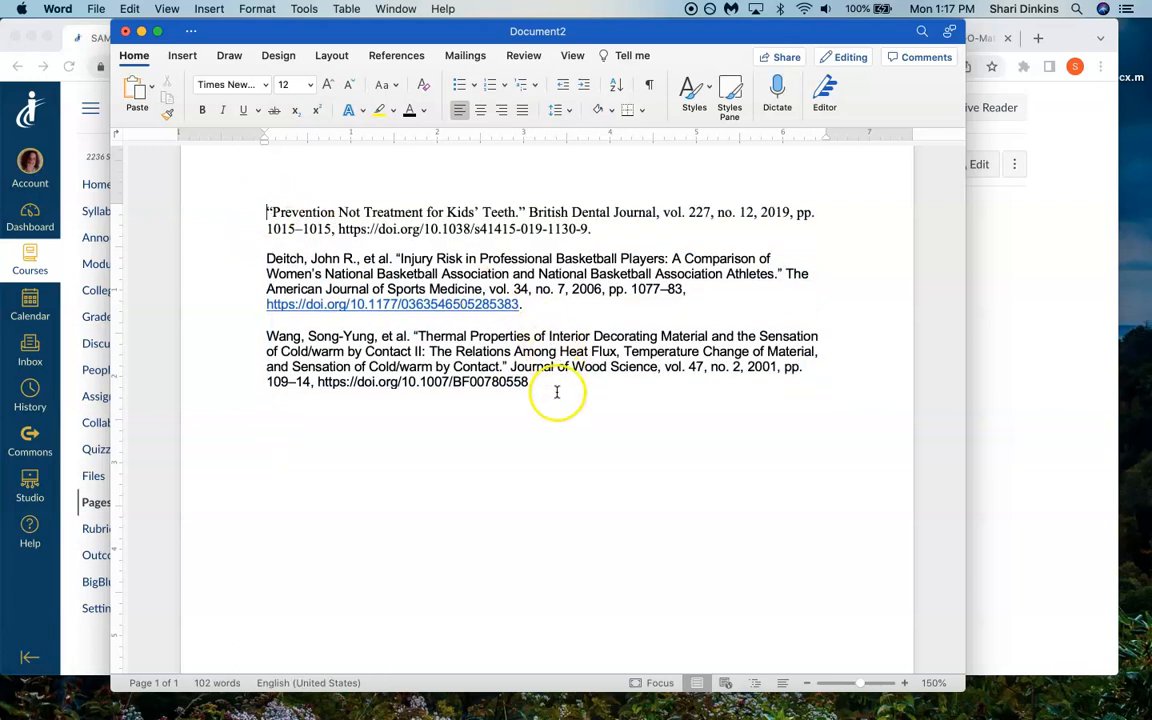
- Format all three citations in Times New Roman at size 12
{"action": "left_click", "coordinate": [454, 436]}
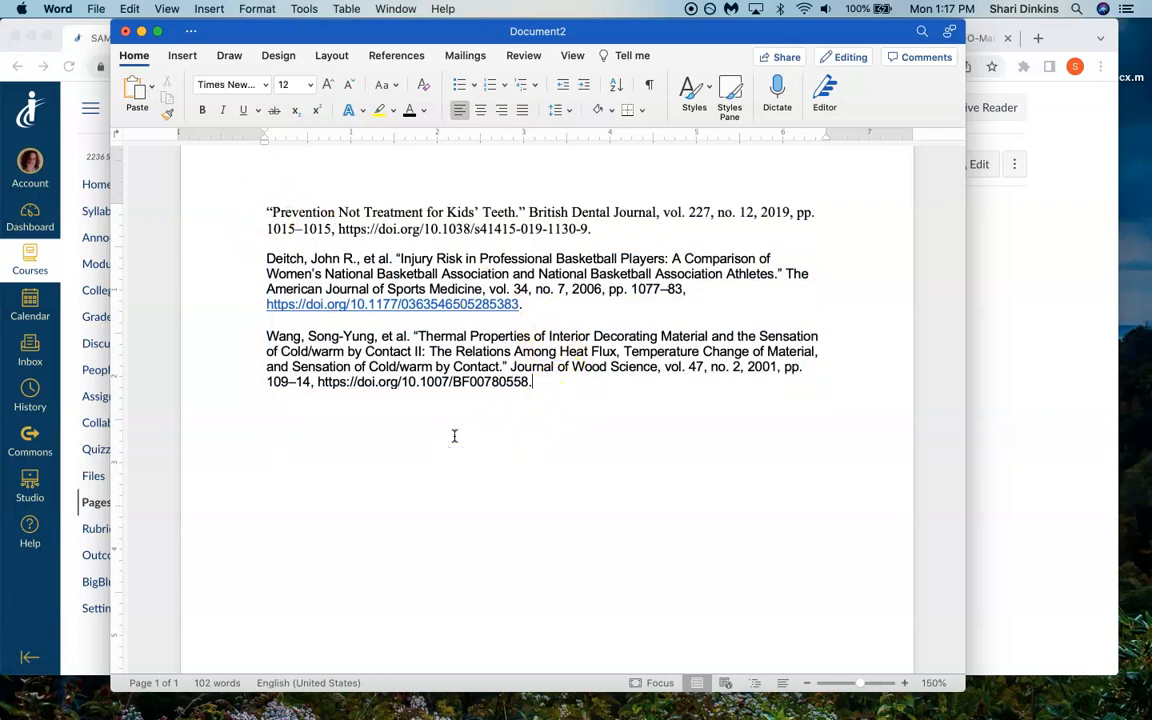
{"action": "left_click_drag", "start_coordinate": [454, 436], "coordinate": [201, 179]}
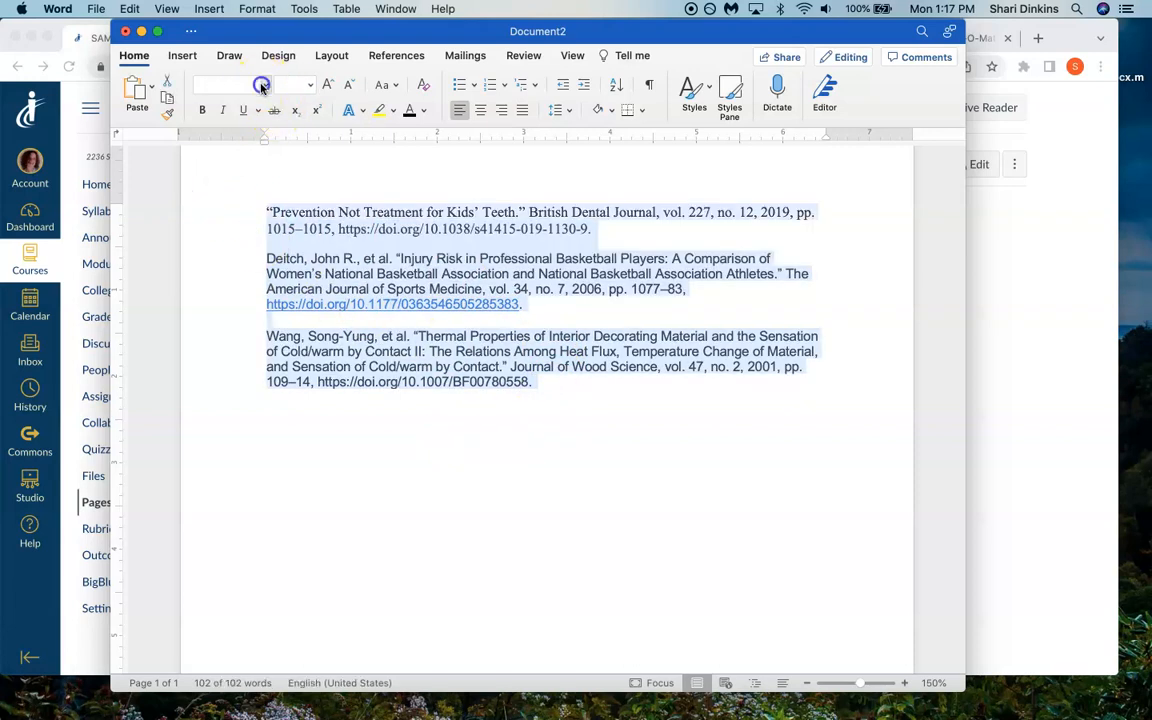
{"action": "left_click", "coordinate": [262, 86]}
{"action": "left_click", "coordinate": [281, 212]}
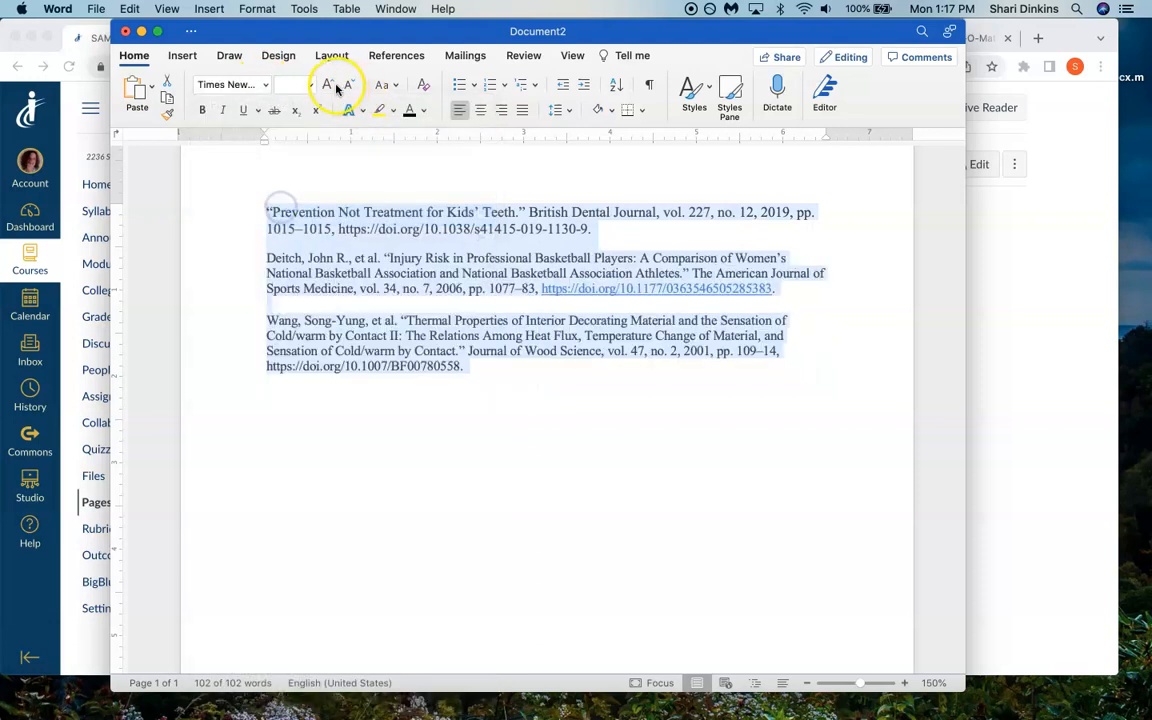
{"action": "left_click", "coordinate": [311, 86]}
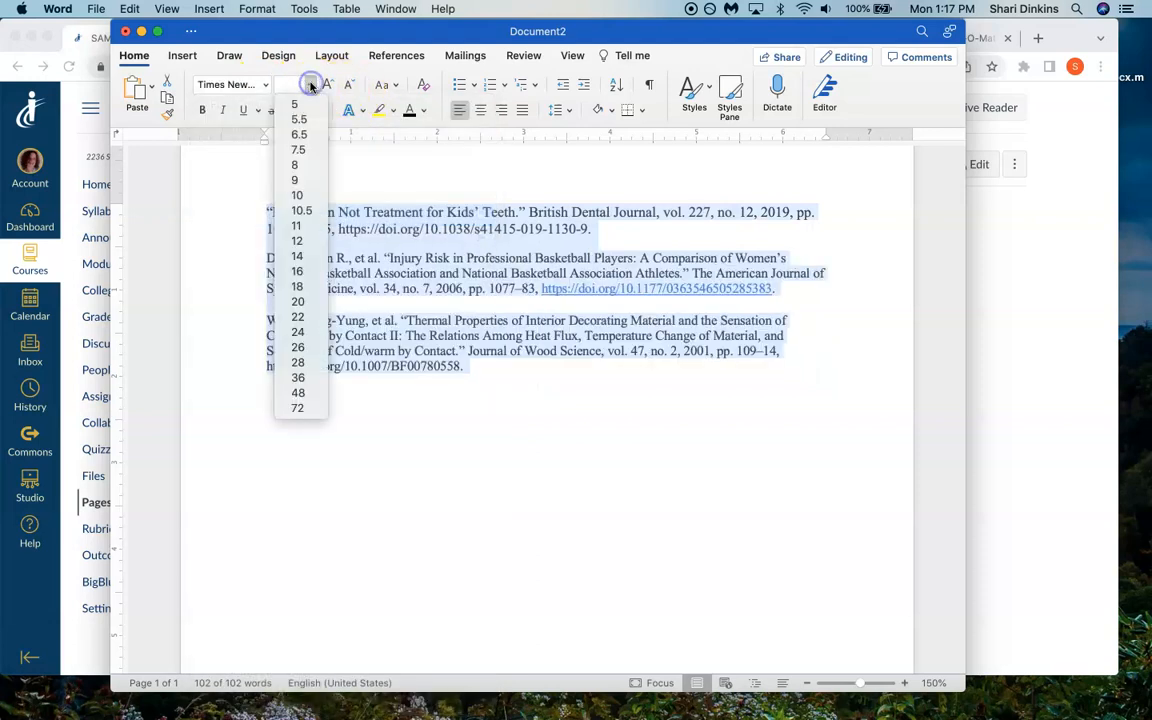
{"action": "left_click", "coordinate": [307, 244]}
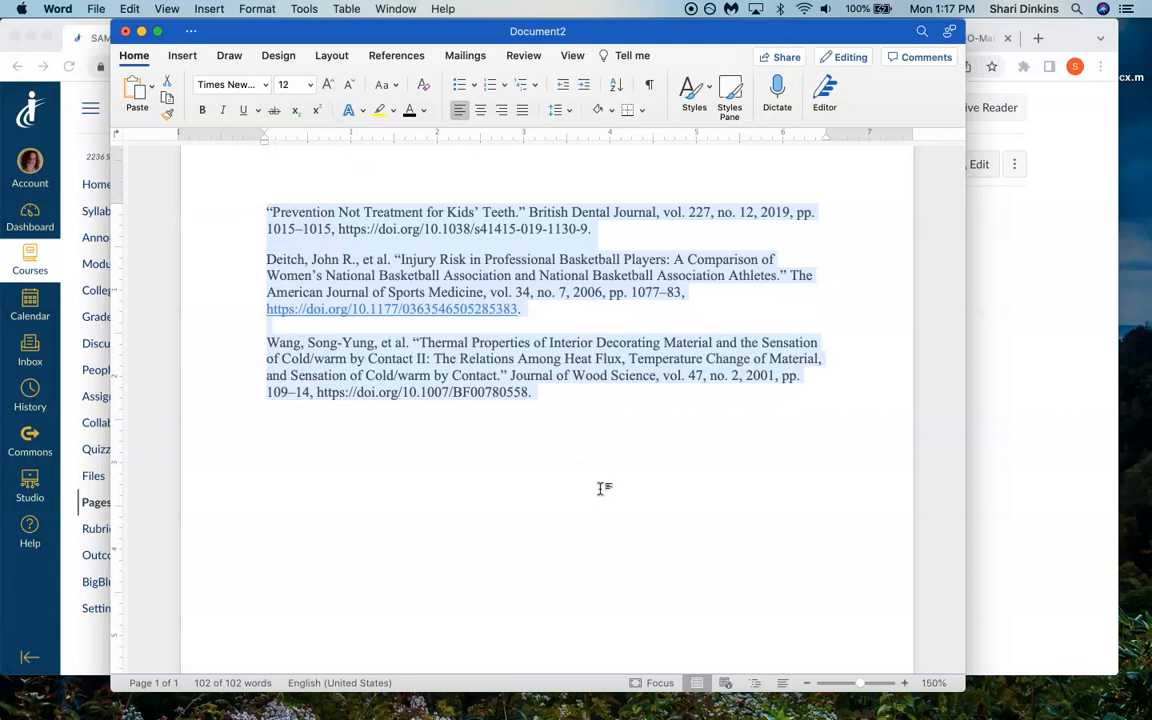
{"action": "left_click", "coordinate": [603, 436]}
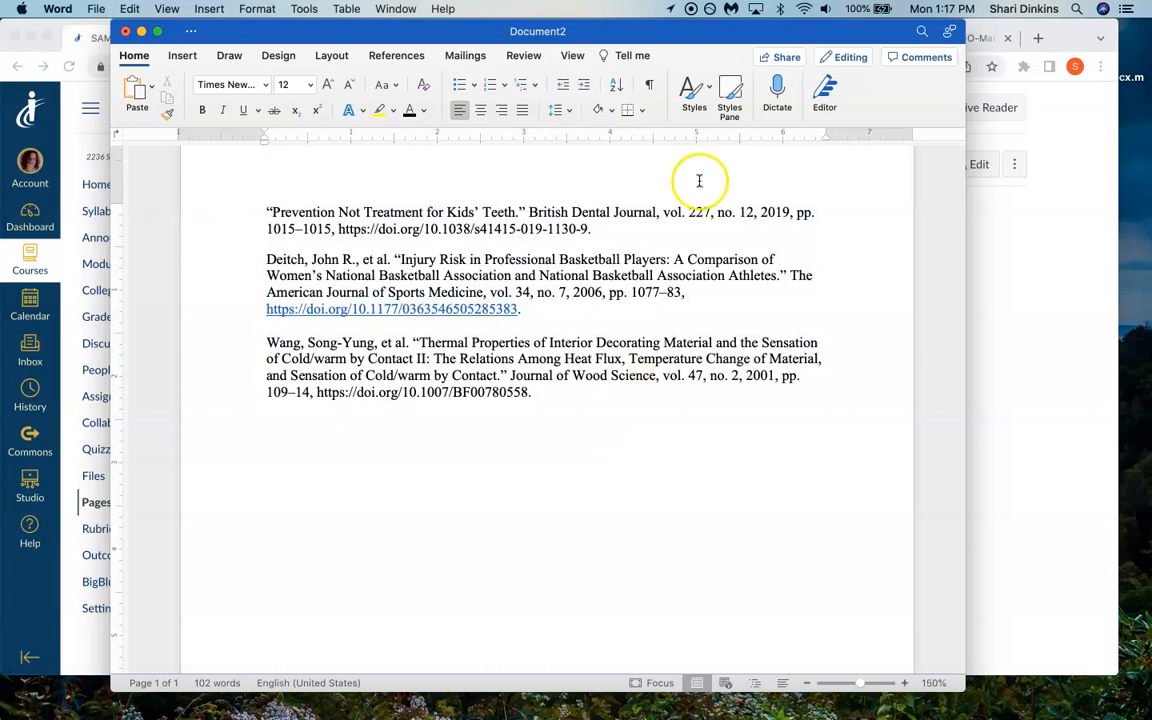
- Set the line spacing of all three citations to 2.0
{"action": "left_click_drag", "start_coordinate": [565, 392], "coordinate": [226, 190]}
{"action": "left_click", "coordinate": [565, 116]}
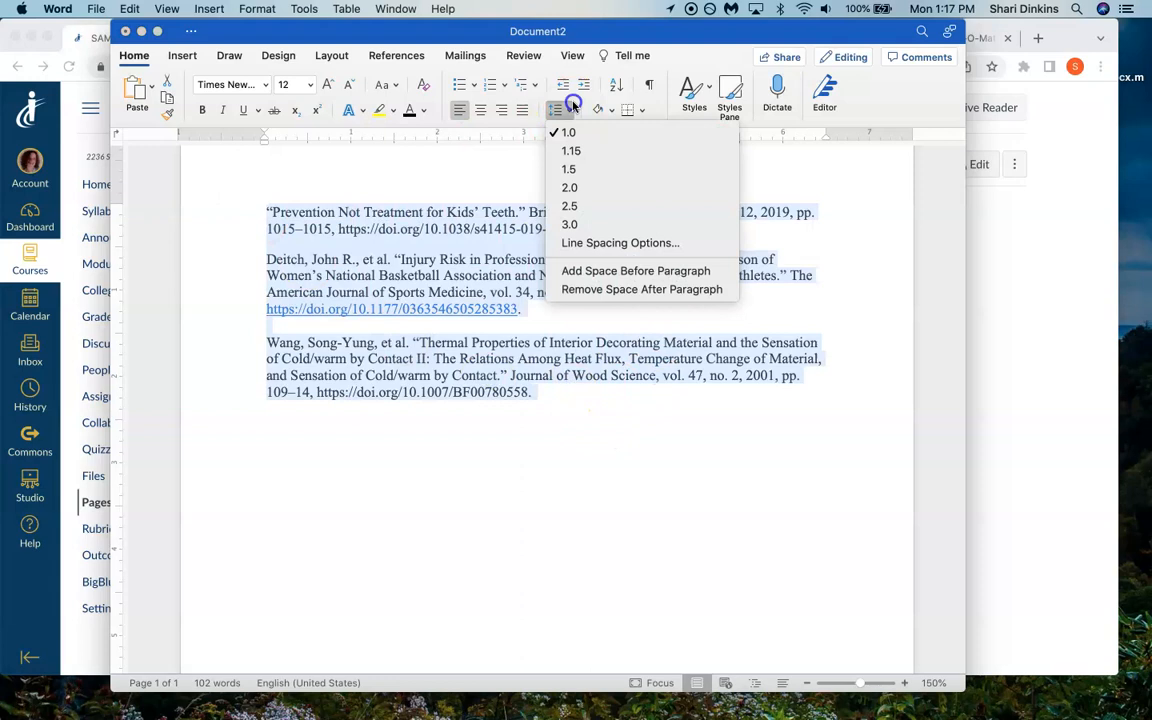
{"action": "left_click", "coordinate": [582, 186]}
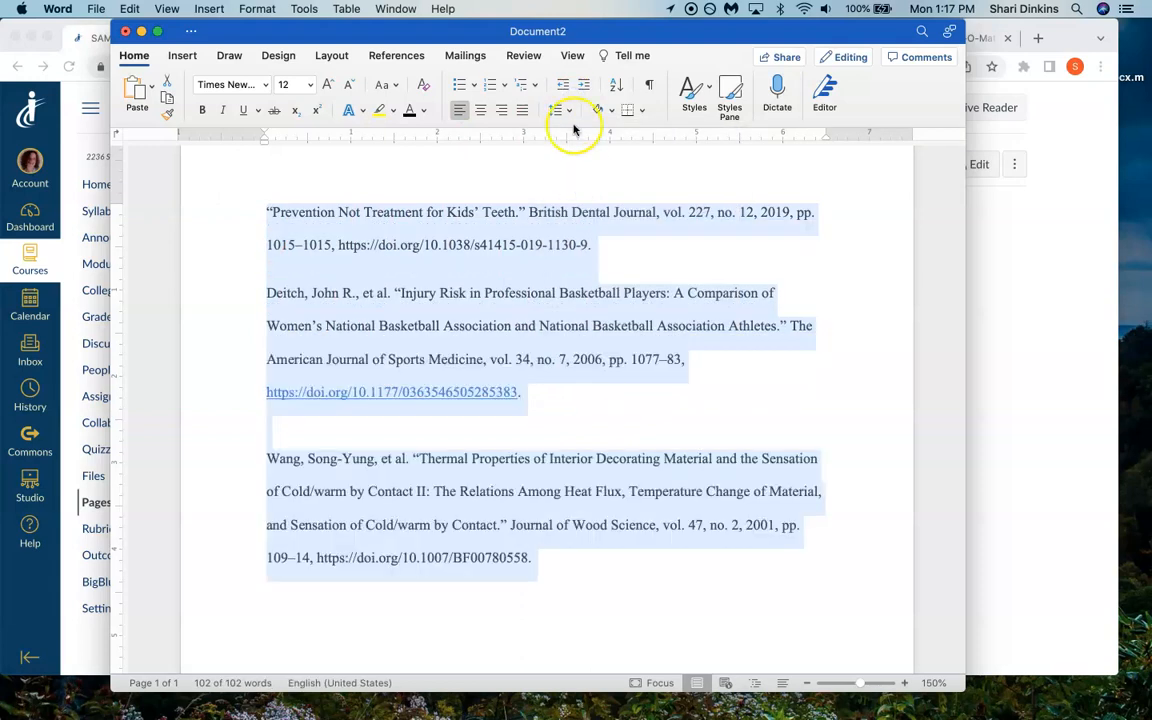
{"action": "left_click", "coordinate": [457, 266]}
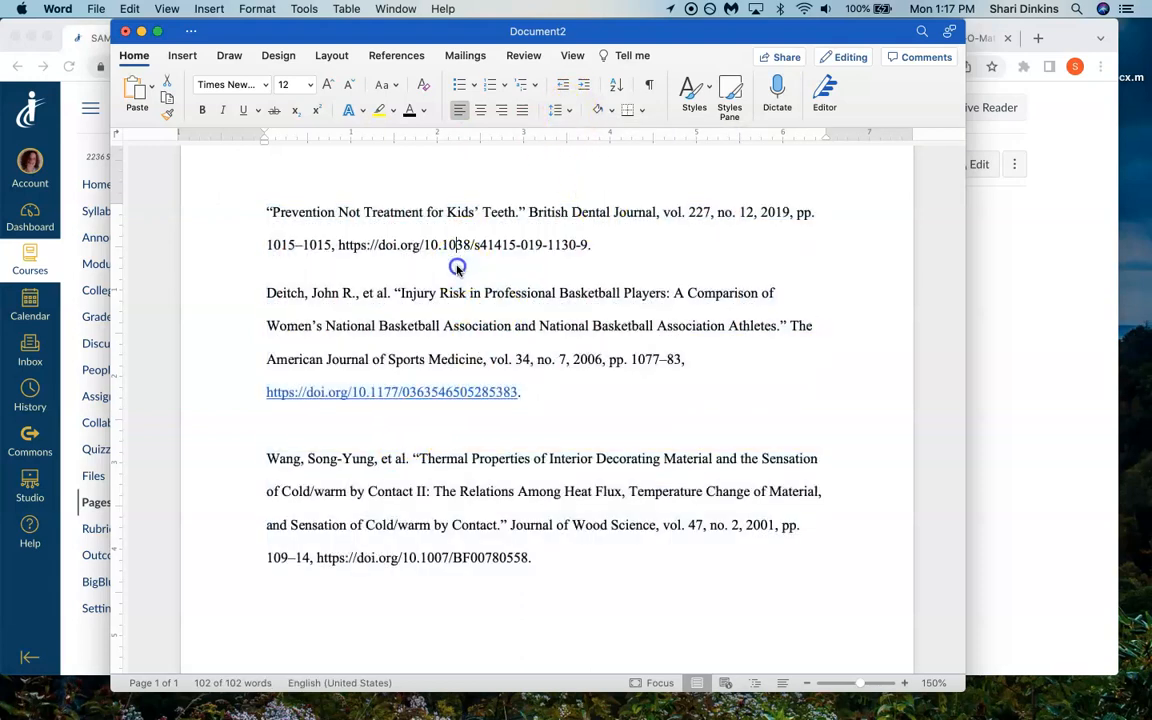
- Delete the empty line above the third citation, the one from the Journal of Wood Science
{"action": "left_click", "coordinate": [267, 456]}
{"action": "key", "text": "BackSpace"}
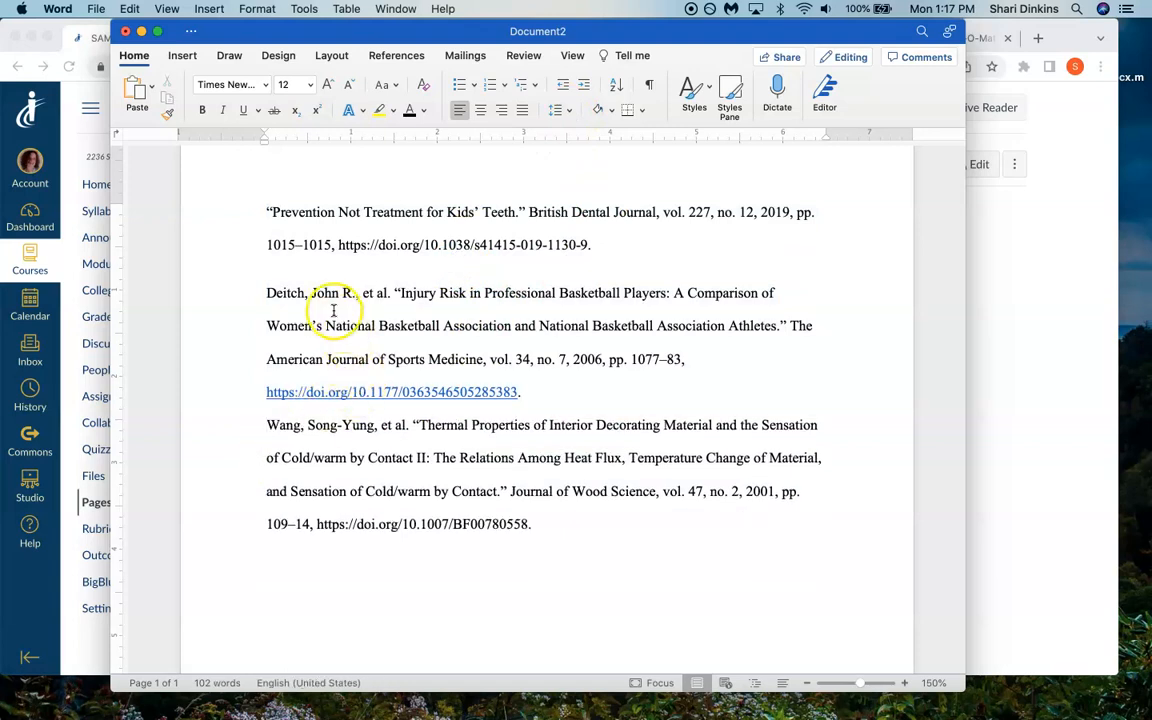
{"action": "left_click_drag", "start_coordinate": [321, 265], "coordinate": [245, 272]}
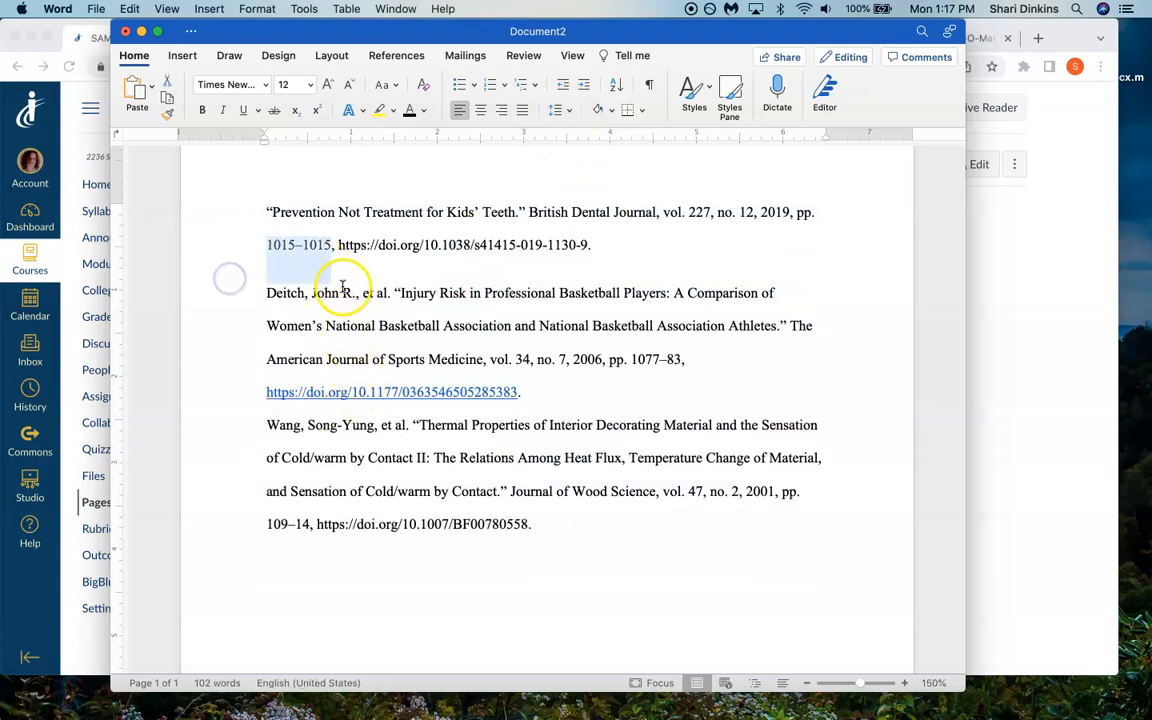
{"action": "left_click", "coordinate": [268, 296]}
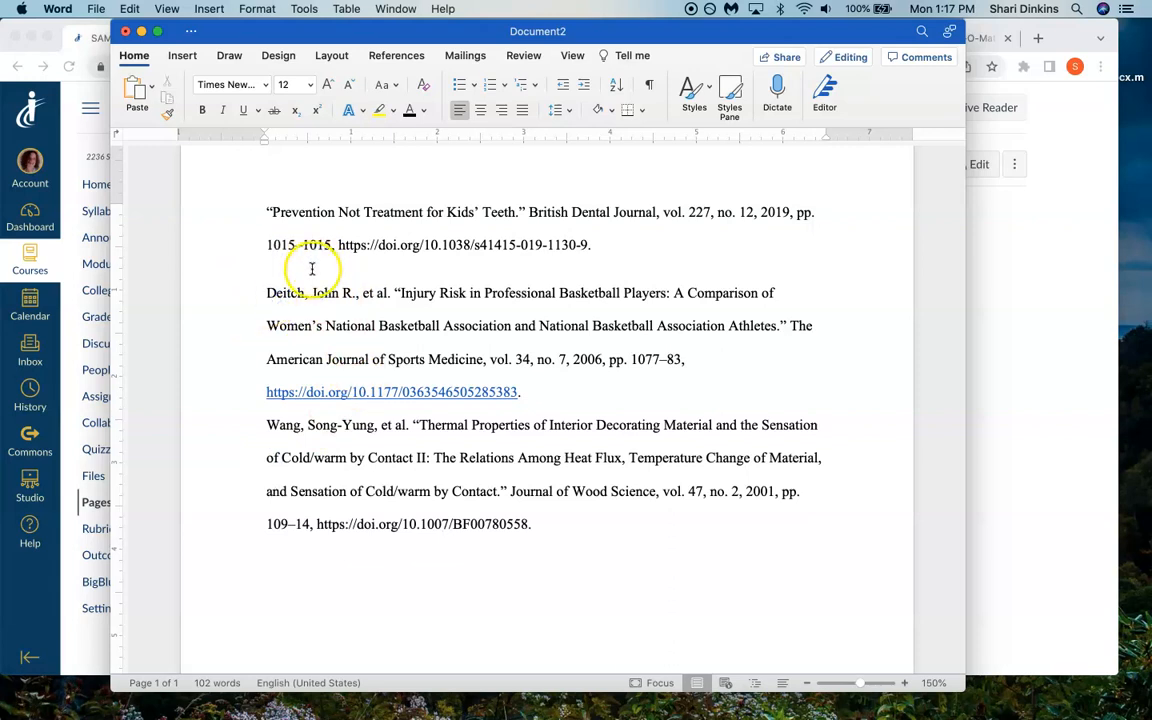
- Set the paragraph spacing after all three citations to 0 pt in the line spacing options
{"action": "left_click_drag", "start_coordinate": [255, 212], "coordinate": [671, 568]}
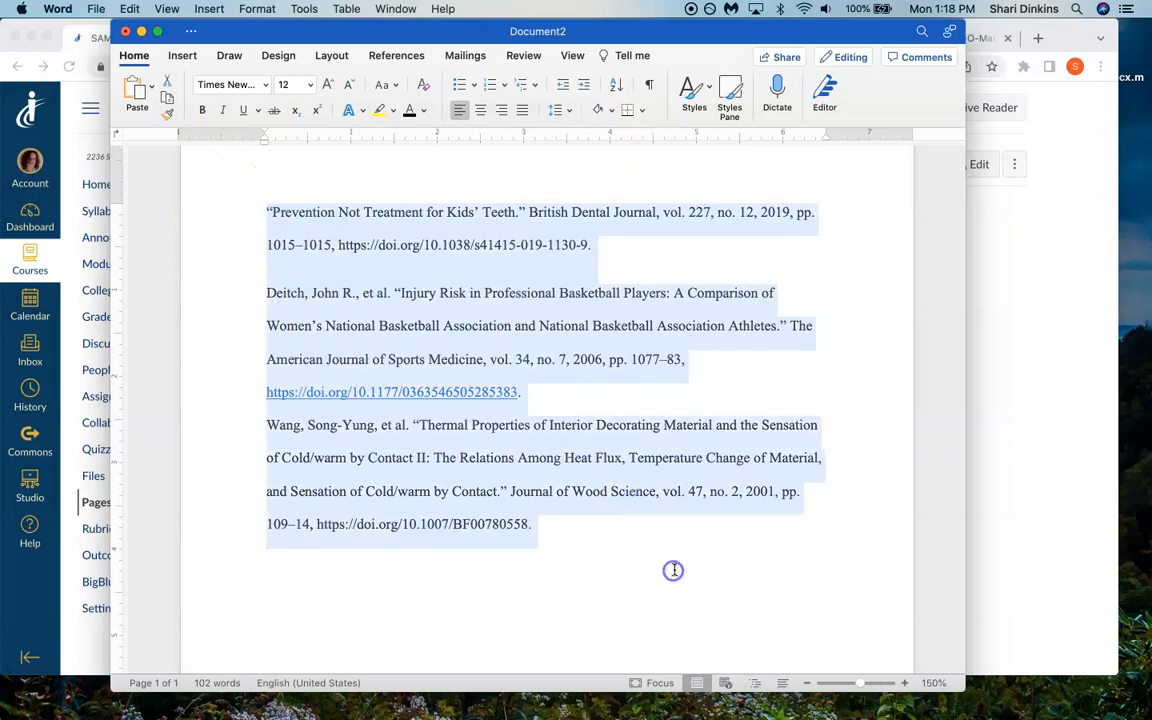
{"action": "left_click", "coordinate": [563, 110]}
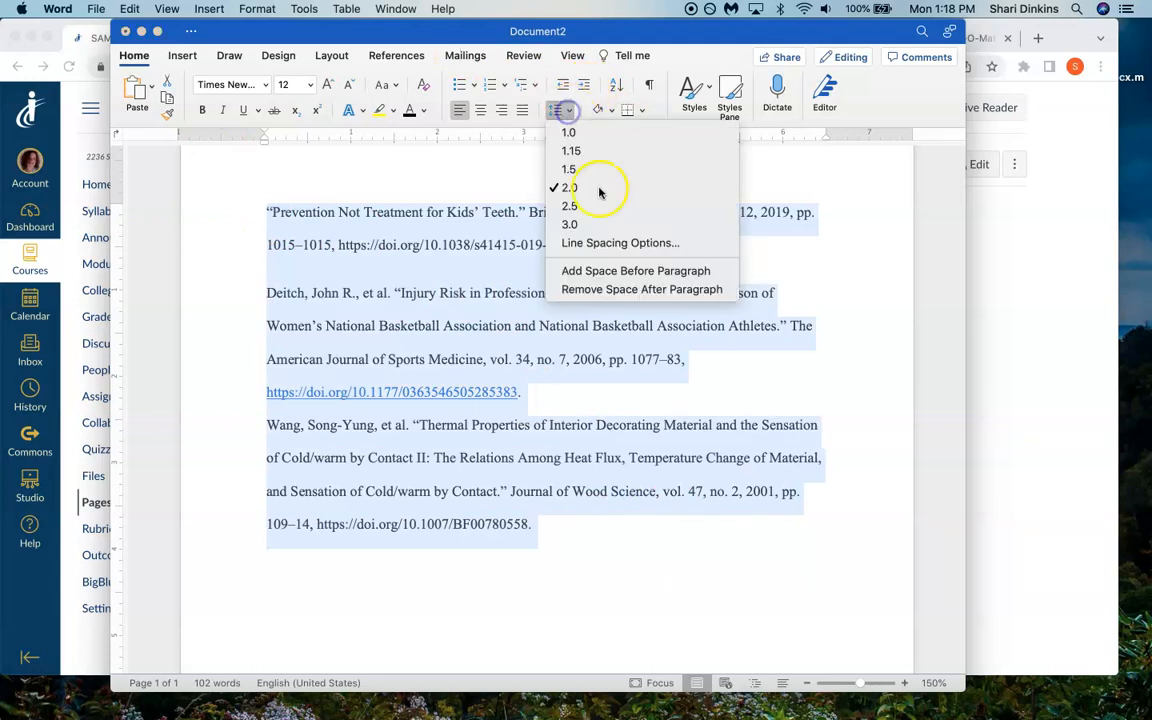
{"action": "left_click", "coordinate": [615, 245]}
{"action": "left_click", "coordinate": [481, 399]}
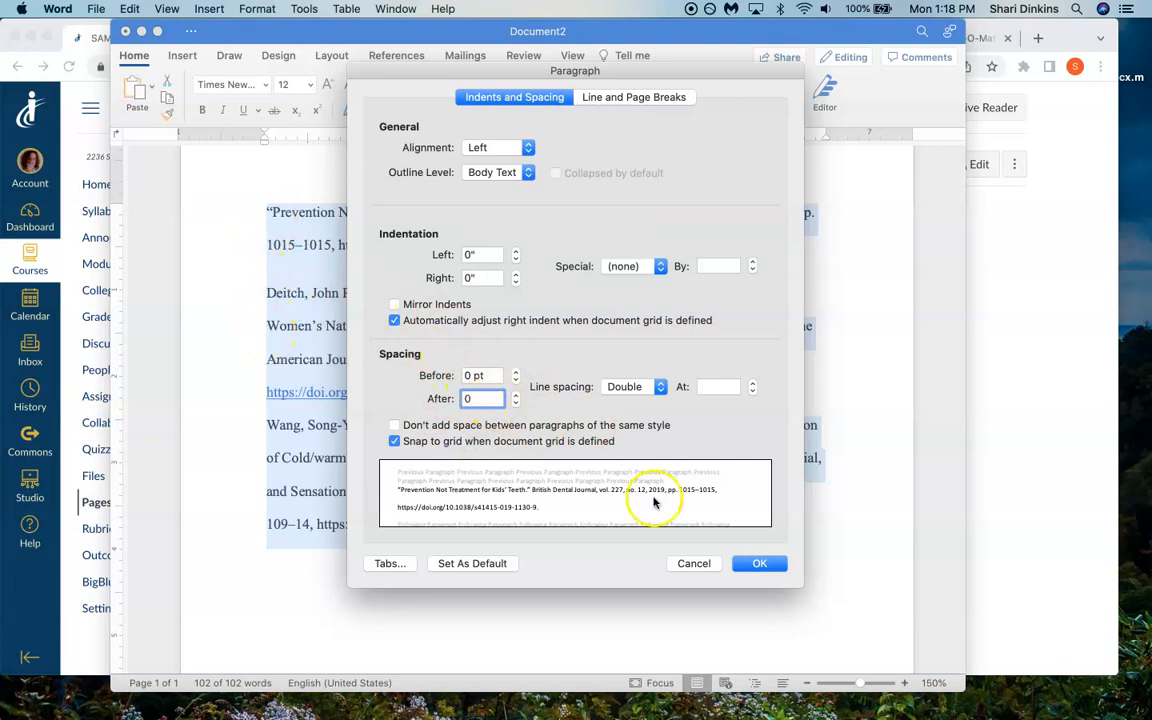
{"action": "left_click", "coordinate": [762, 564]}
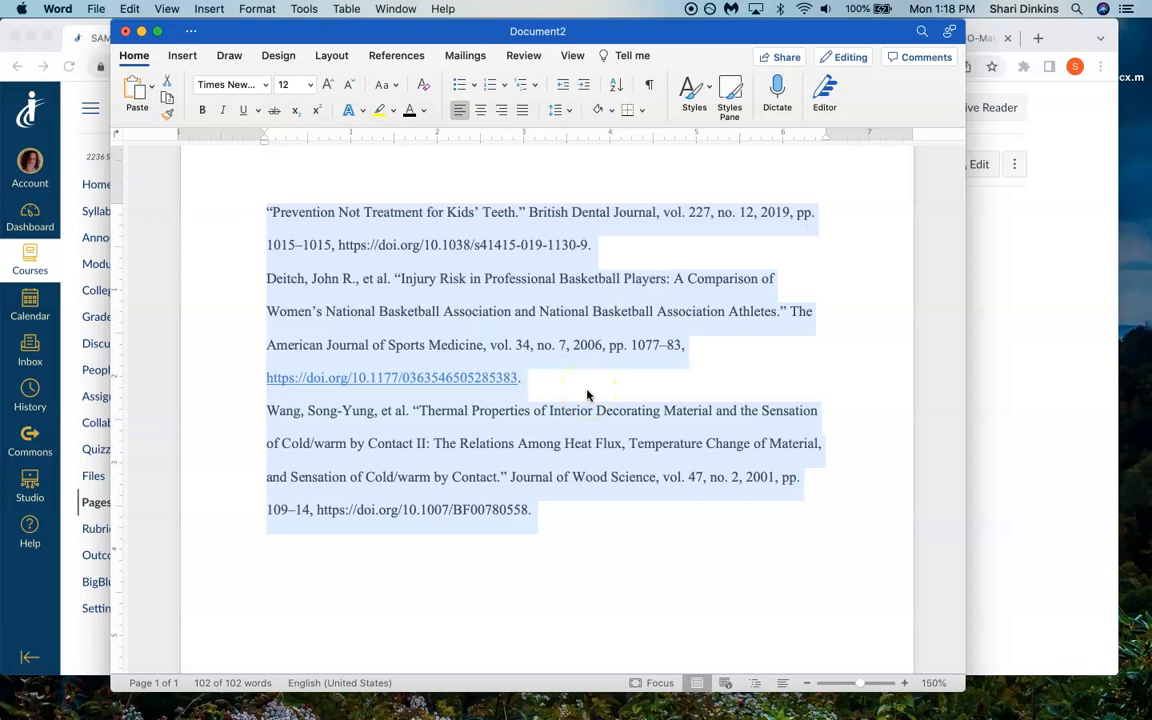
{"action": "left_click", "coordinate": [562, 109]}
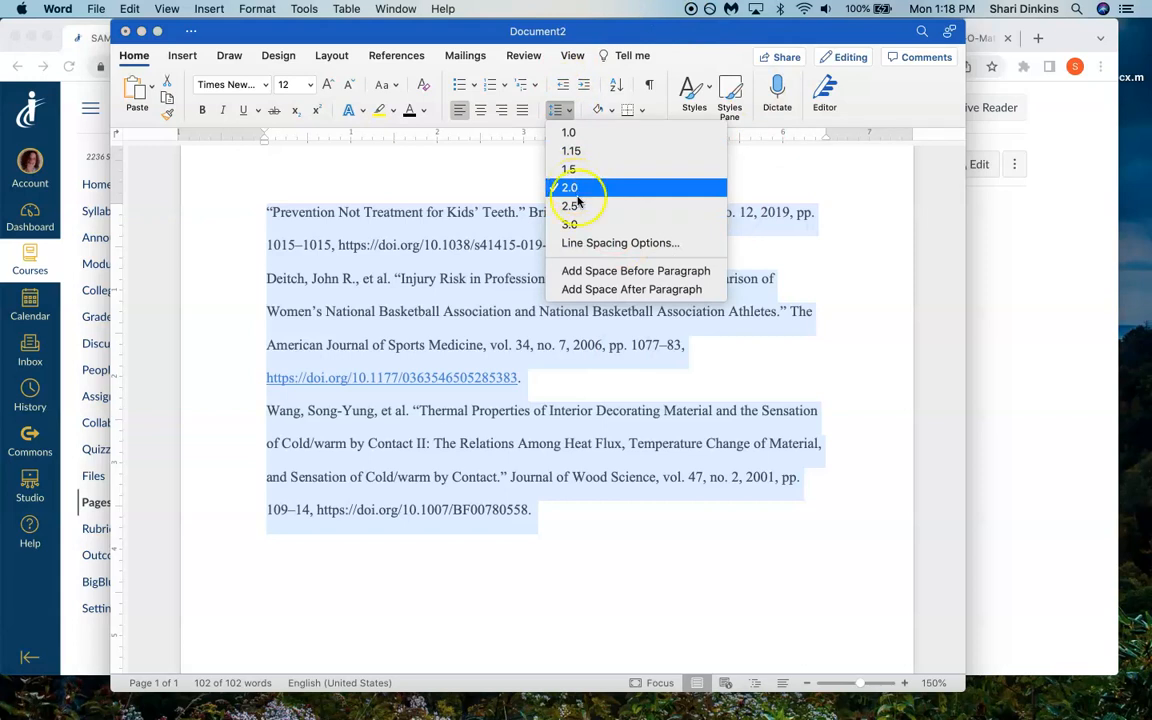
{"action": "left_click", "coordinate": [586, 243]}
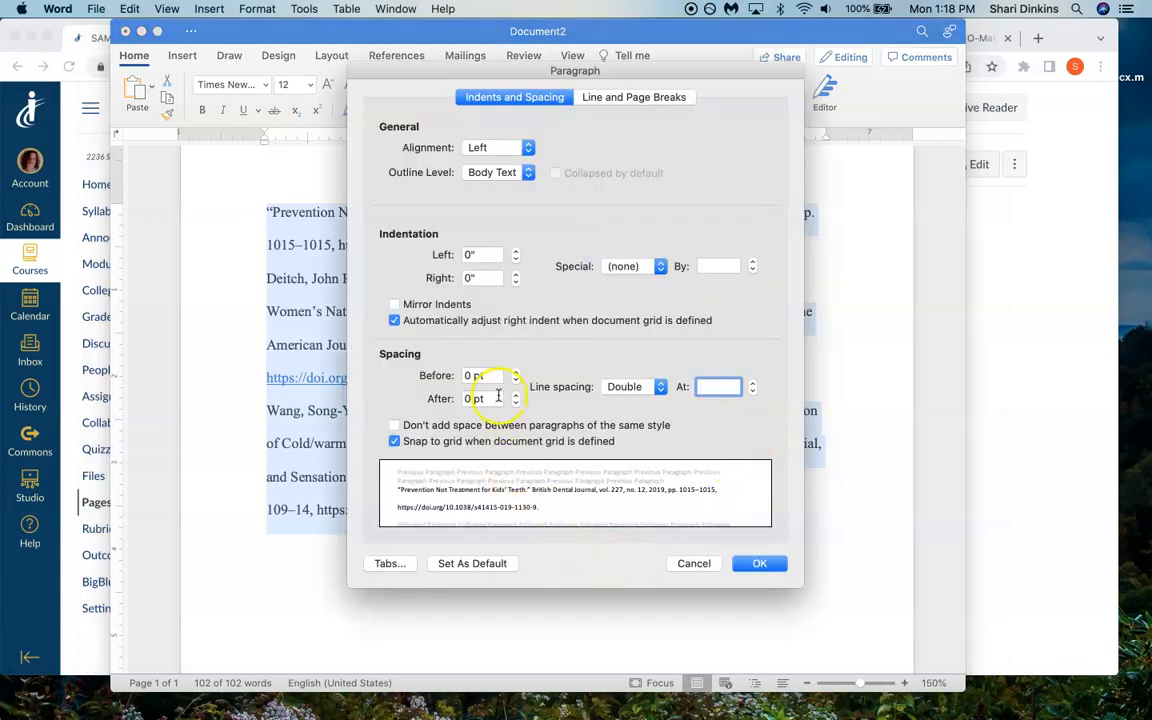
{"action": "left_click", "coordinate": [462, 398]}
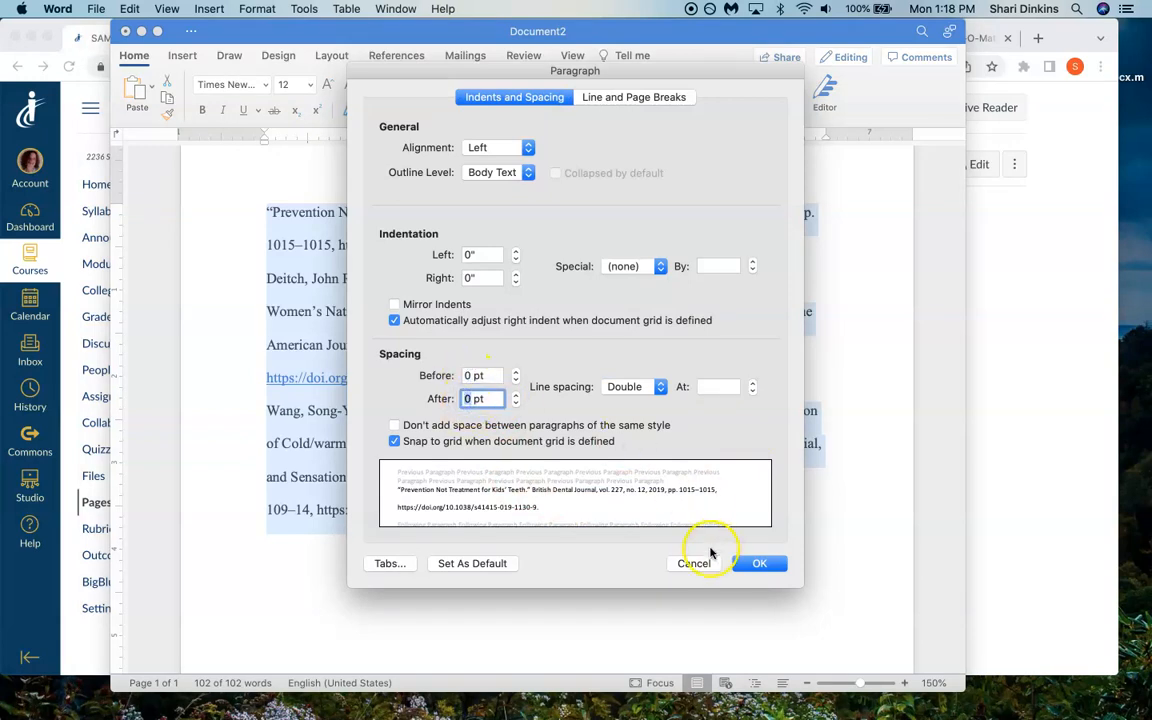
{"action": "left_click", "coordinate": [694, 564]}
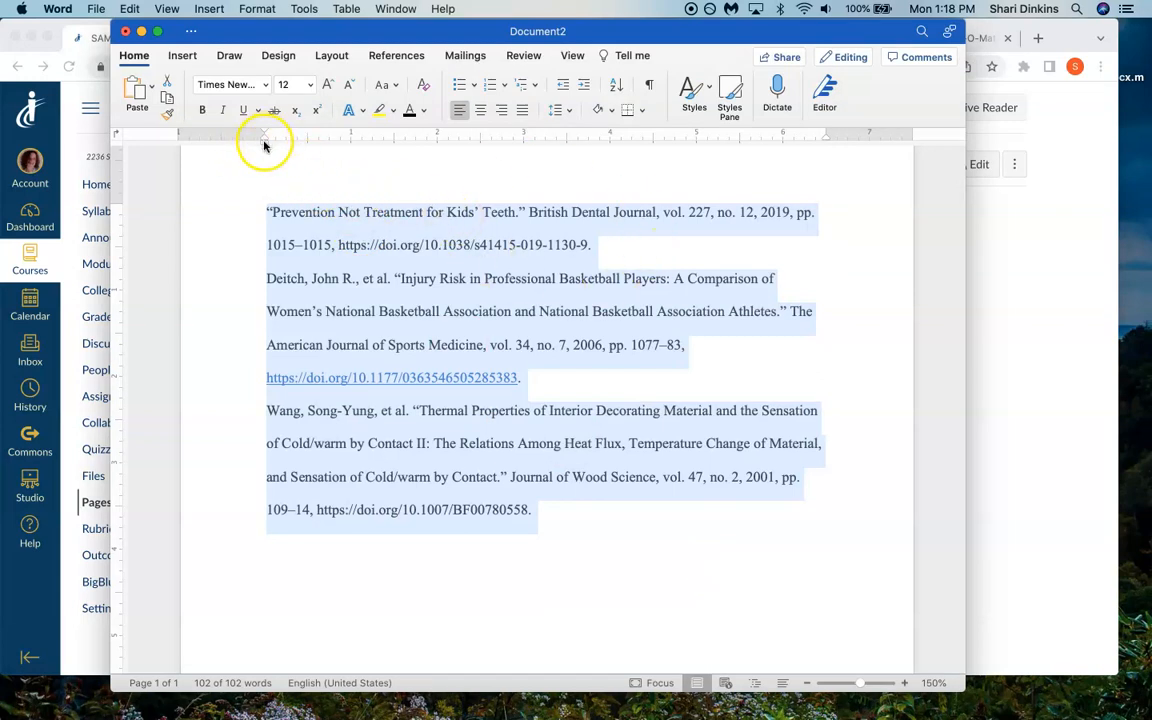
- Apply a hanging indent of about 0.5 inch to all three citations
{"action": "mouse_move", "coordinate": [264, 143]}
{"action": "left_mouse_down"}
{"action": "mouse_move", "coordinate": [309, 144]}
{"action": "mouse_move", "coordinate": [306, 131]}
{"action": "mouse_move", "coordinate": [267, 136]}
{"action": "left_mouse_up"}
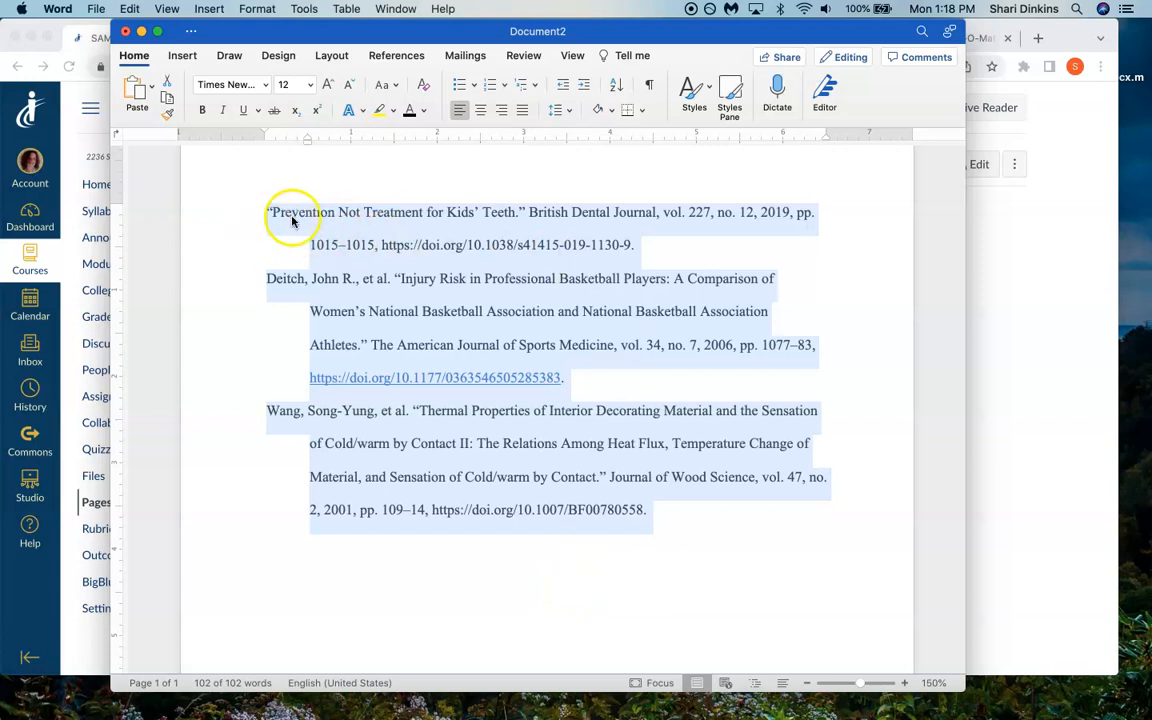
{"action": "left_click", "coordinate": [305, 248]}
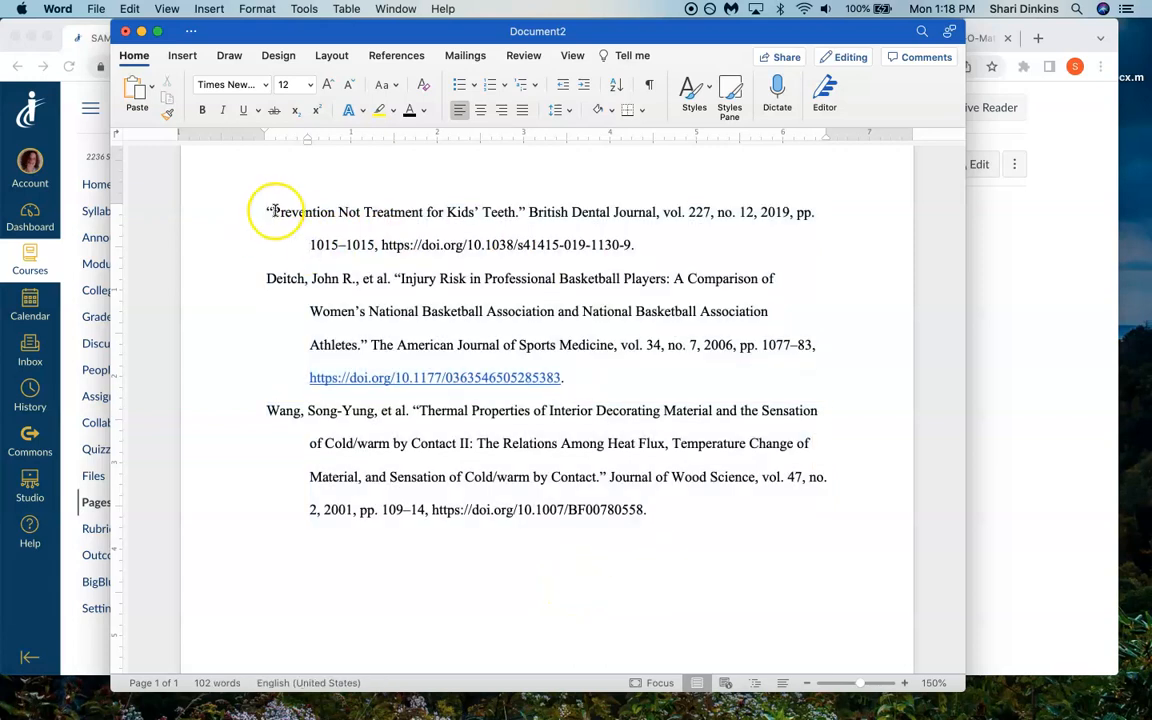
- Hide the ruler, select the citations, and show the ruler again
{"action": "left_click", "coordinate": [574, 57]}
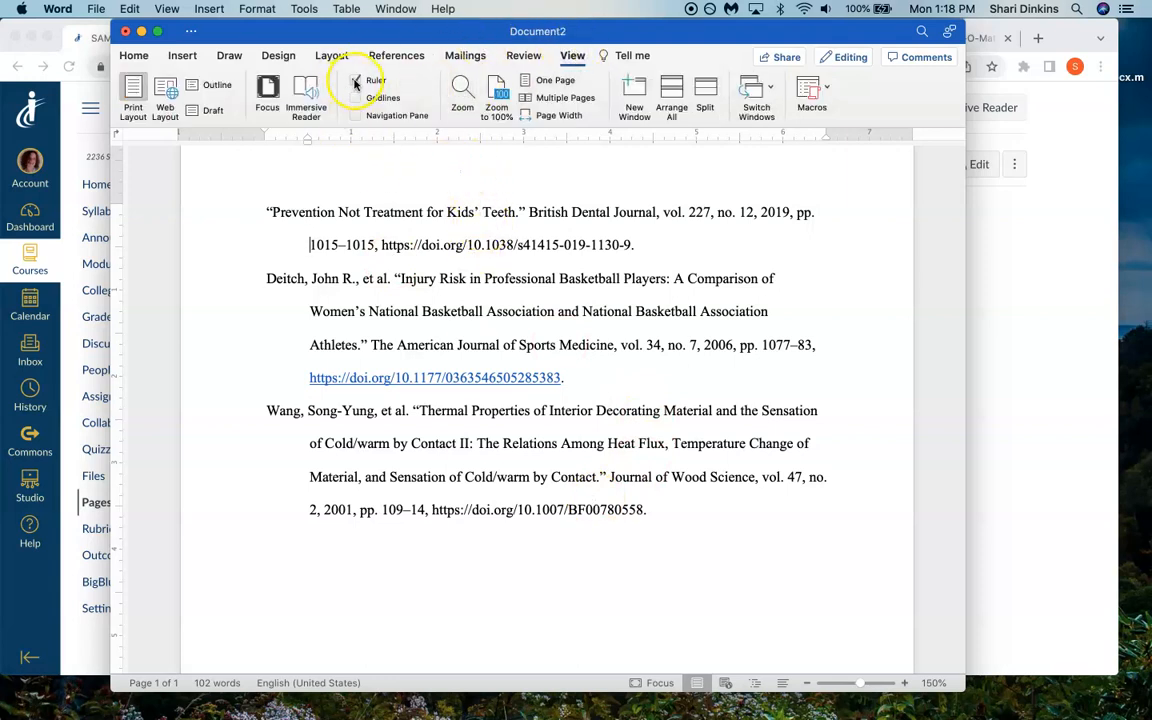
{"action": "left_click", "coordinate": [356, 82]}
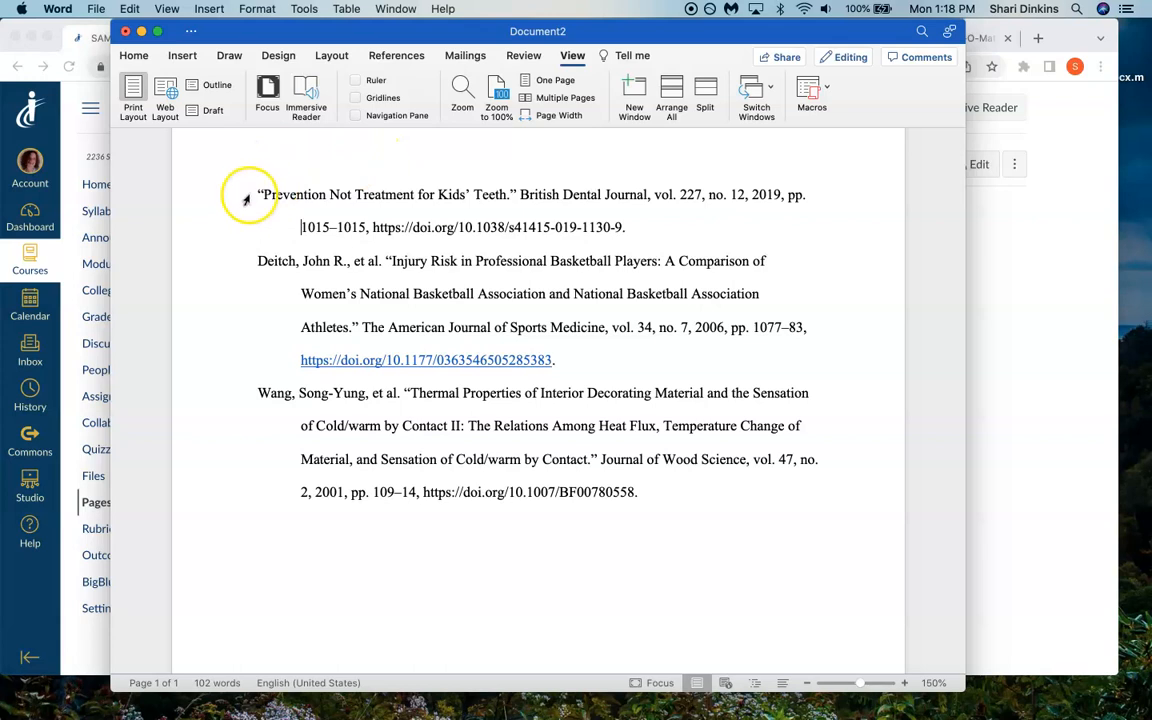
{"action": "left_click_drag", "start_coordinate": [249, 192], "coordinate": [444, 521]}
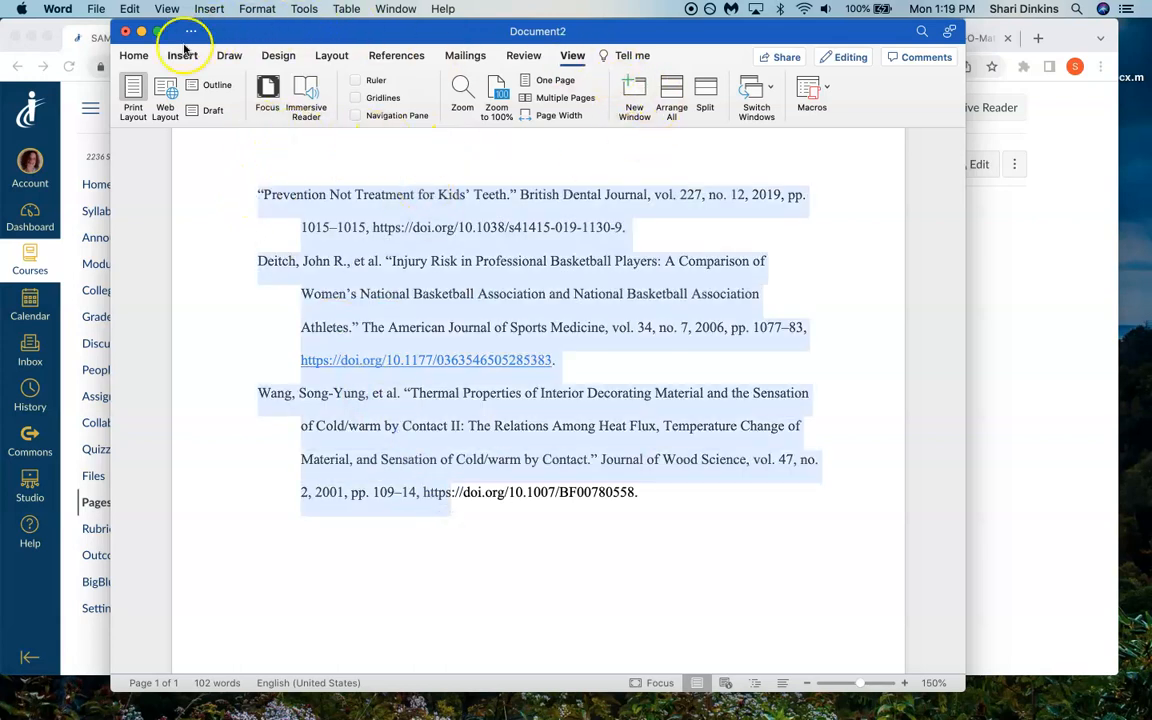
{"action": "left_click", "coordinate": [130, 55]}
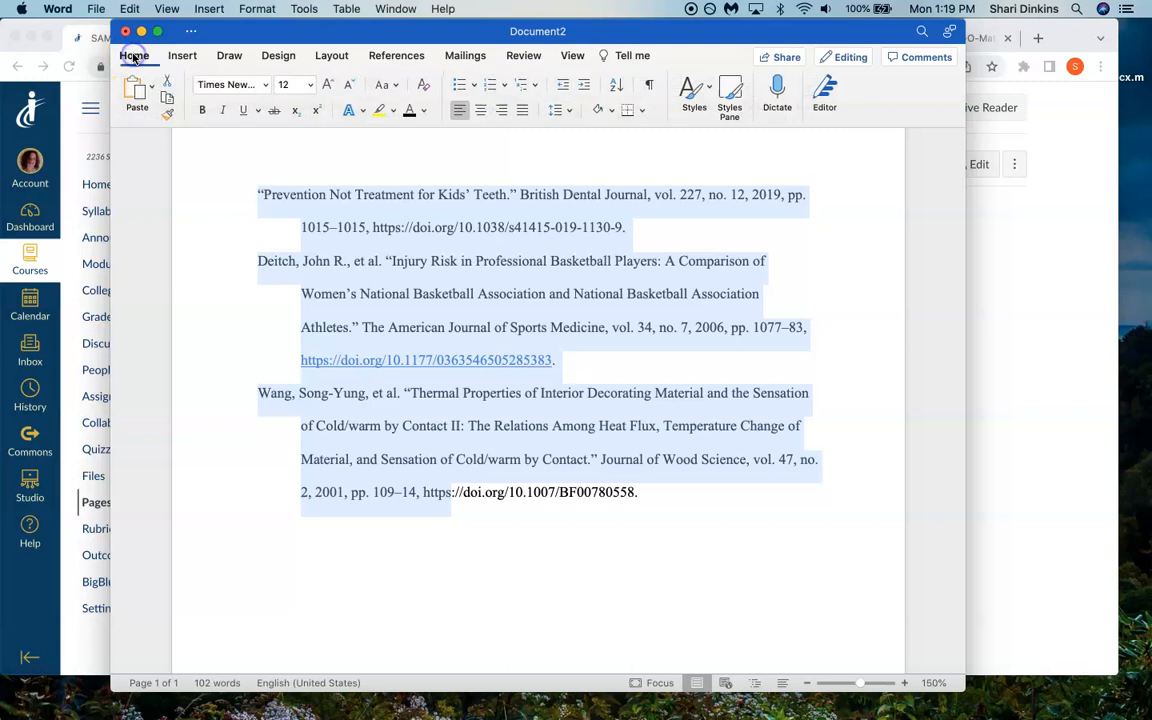
{"action": "left_click", "coordinate": [572, 56]}
{"action": "left_click", "coordinate": [355, 80]}
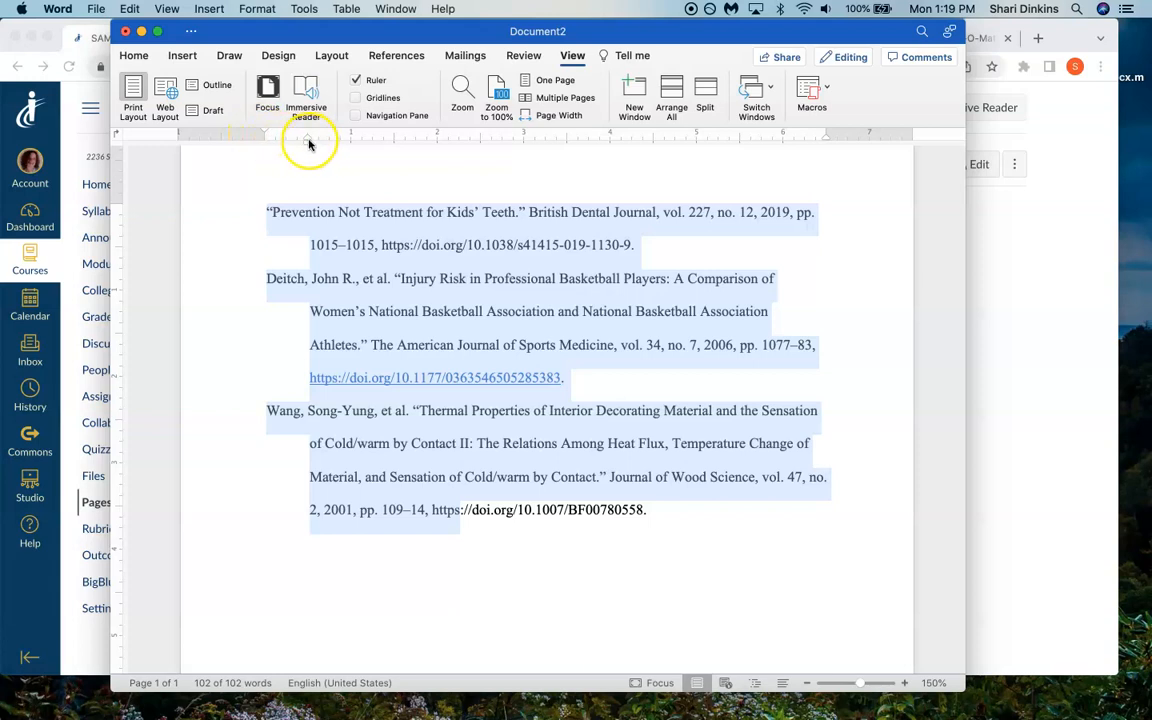
{"action": "left_click", "coordinate": [663, 246]}
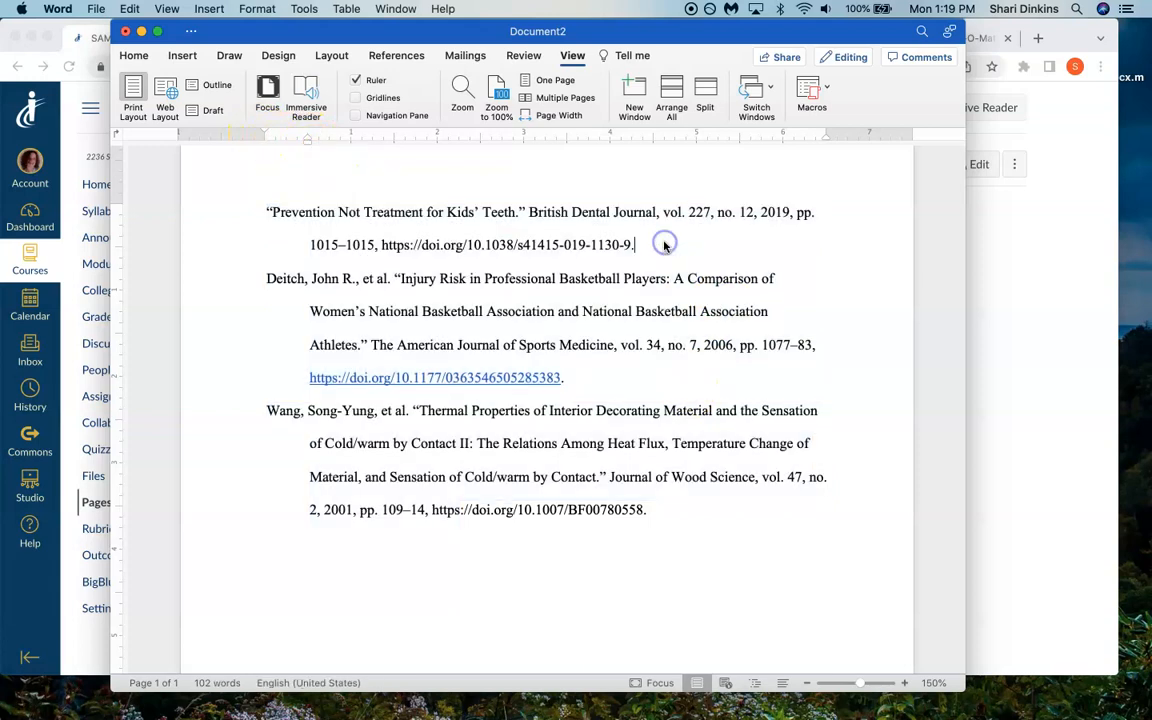
- Italicize the journal names British Dental Journal, The American Journal of Sports Medicine and Journal of Wood Science in the citations
{"action": "left_click_drag", "start_coordinate": [660, 214], "coordinate": [541, 212]}
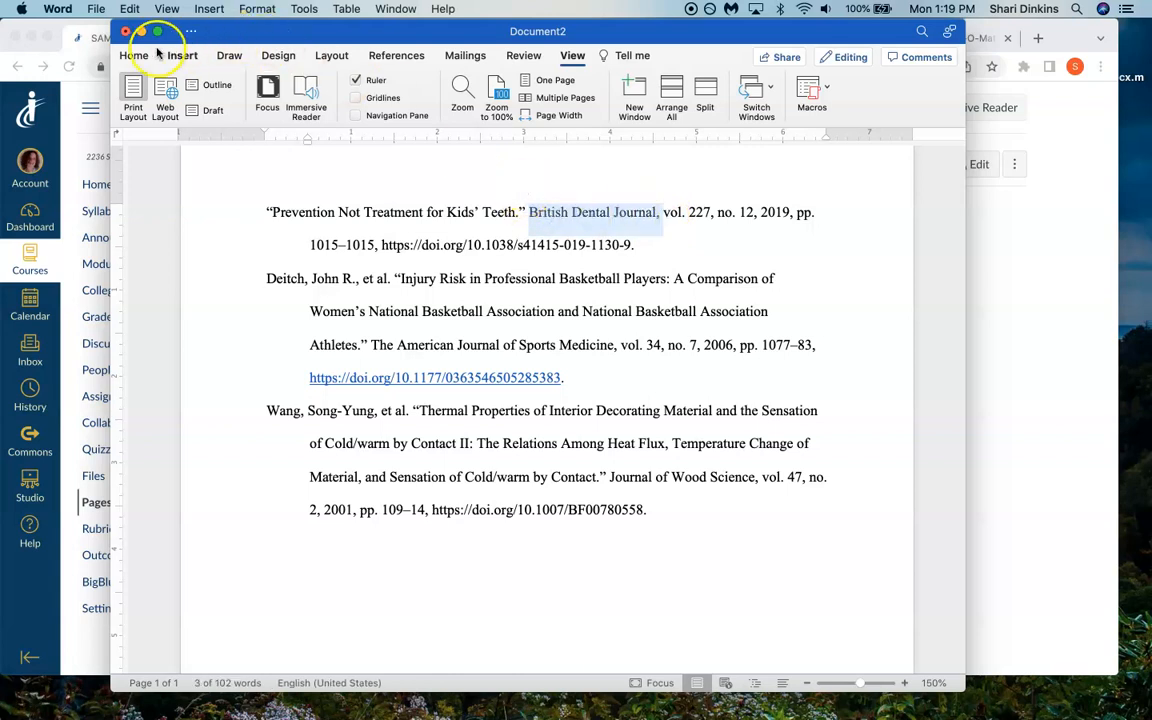
{"action": "left_click", "coordinate": [135, 55]}
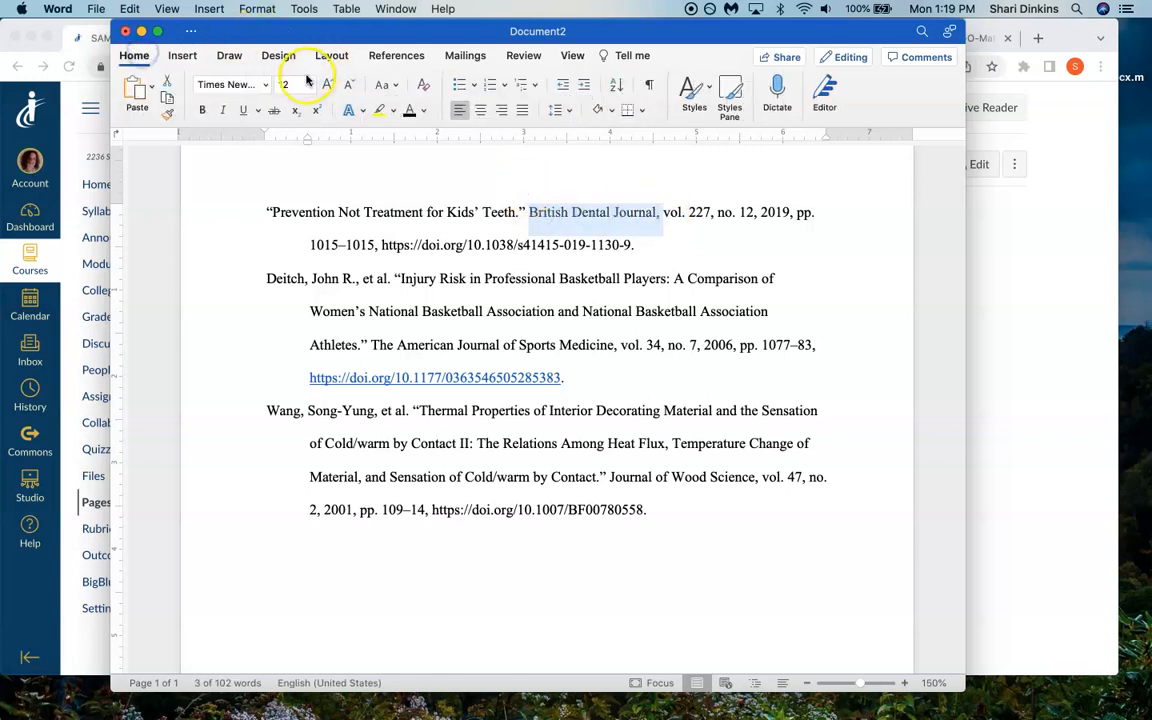
{"action": "left_click", "coordinate": [224, 111]}
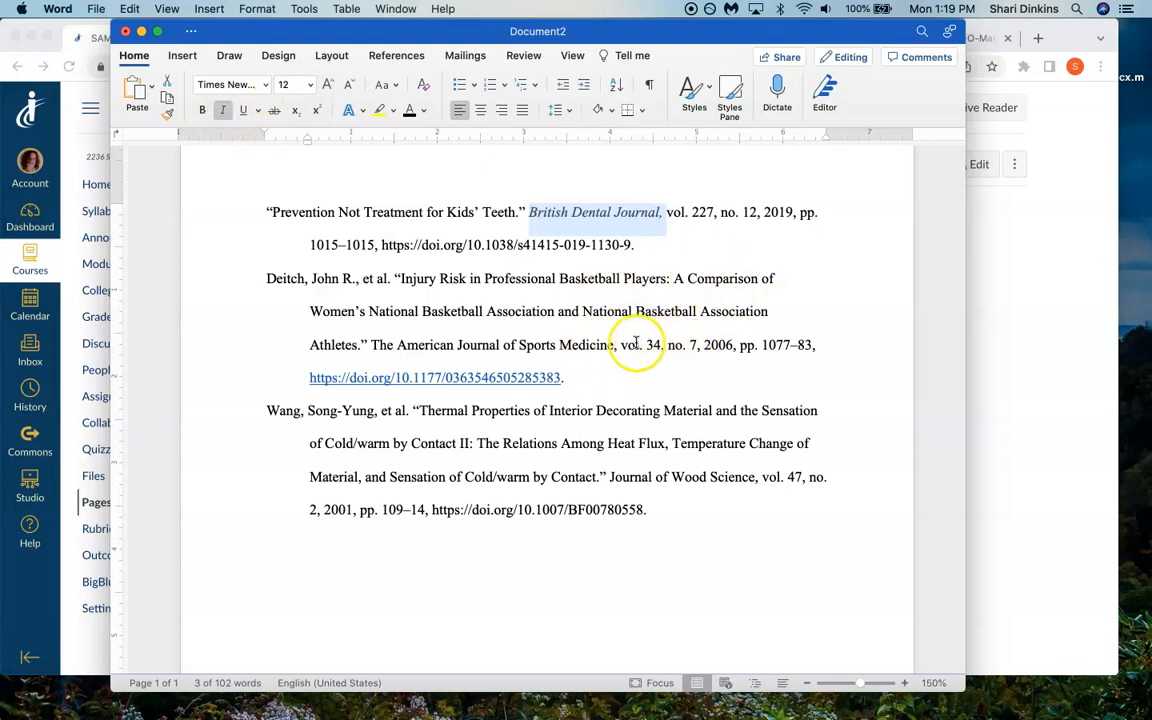
{"action": "left_click_drag", "start_coordinate": [619, 345], "coordinate": [393, 345]}
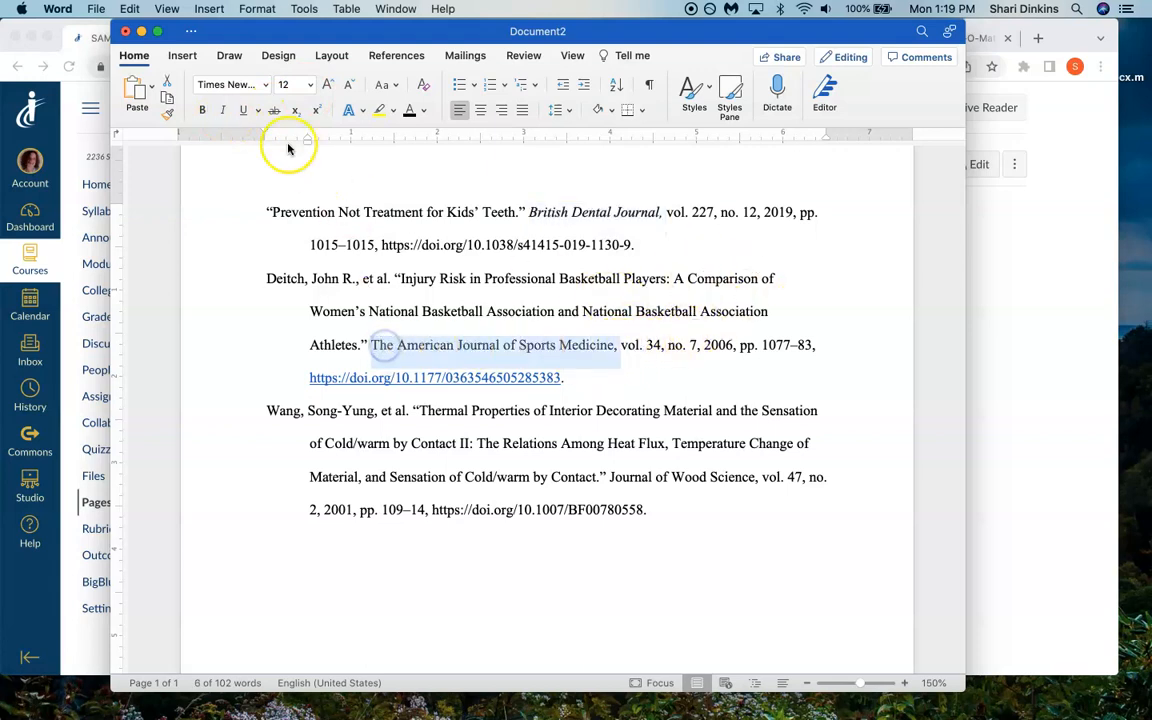
{"action": "left_click", "coordinate": [223, 110]}
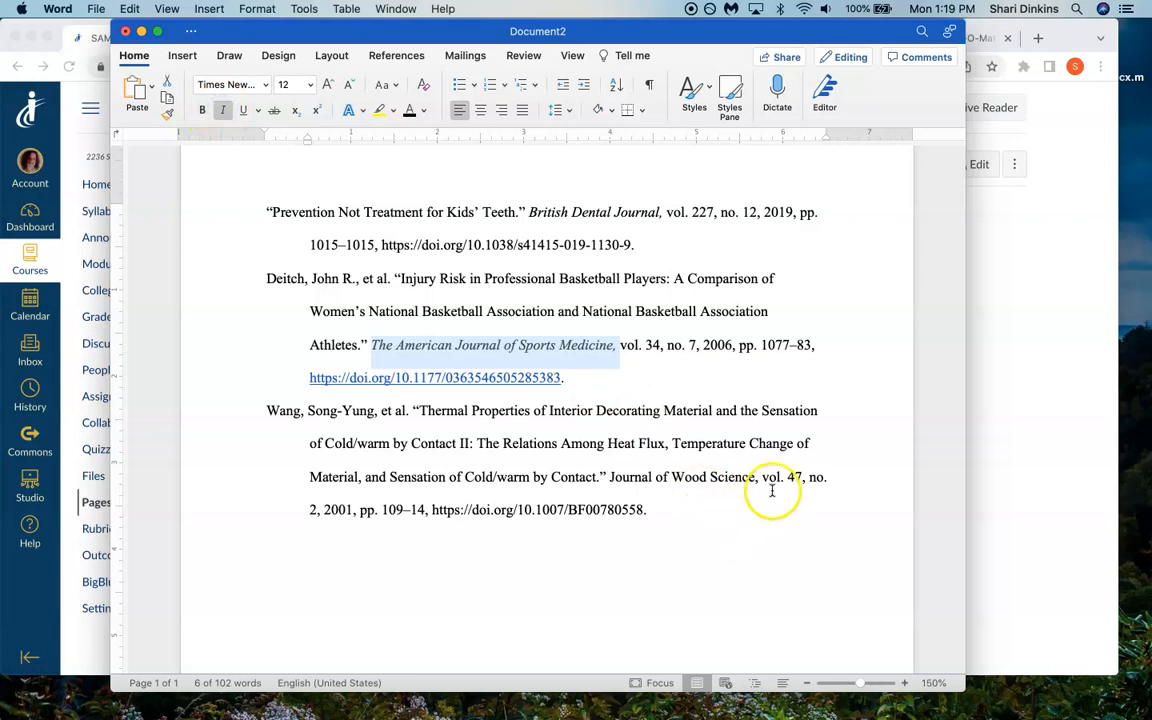
{"action": "left_click_drag", "start_coordinate": [760, 478], "coordinate": [622, 476]}
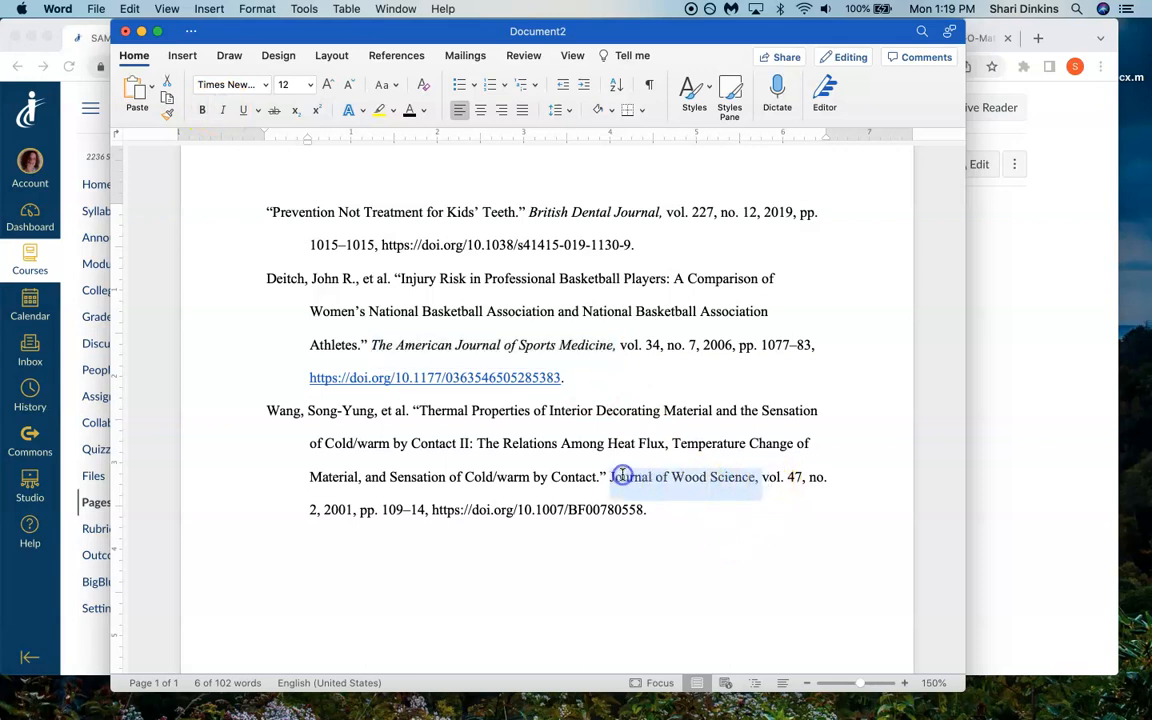
{"action": "left_click", "coordinate": [222, 110]}
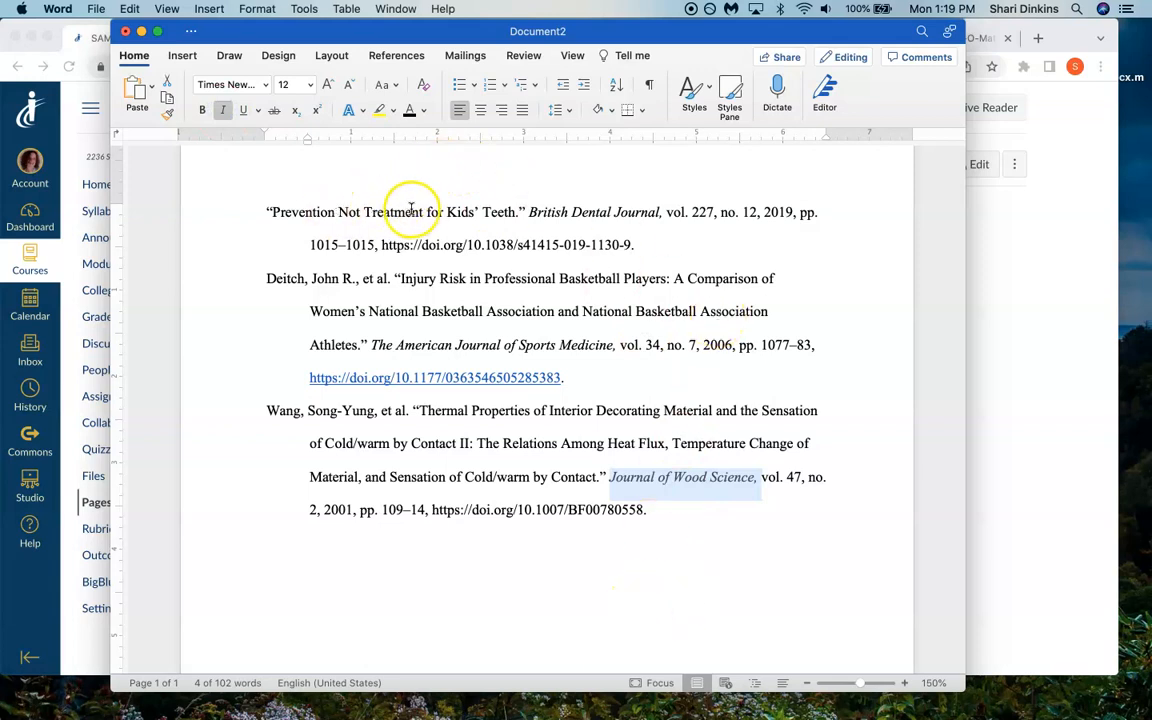
{"action": "left_click", "coordinate": [472, 279]}
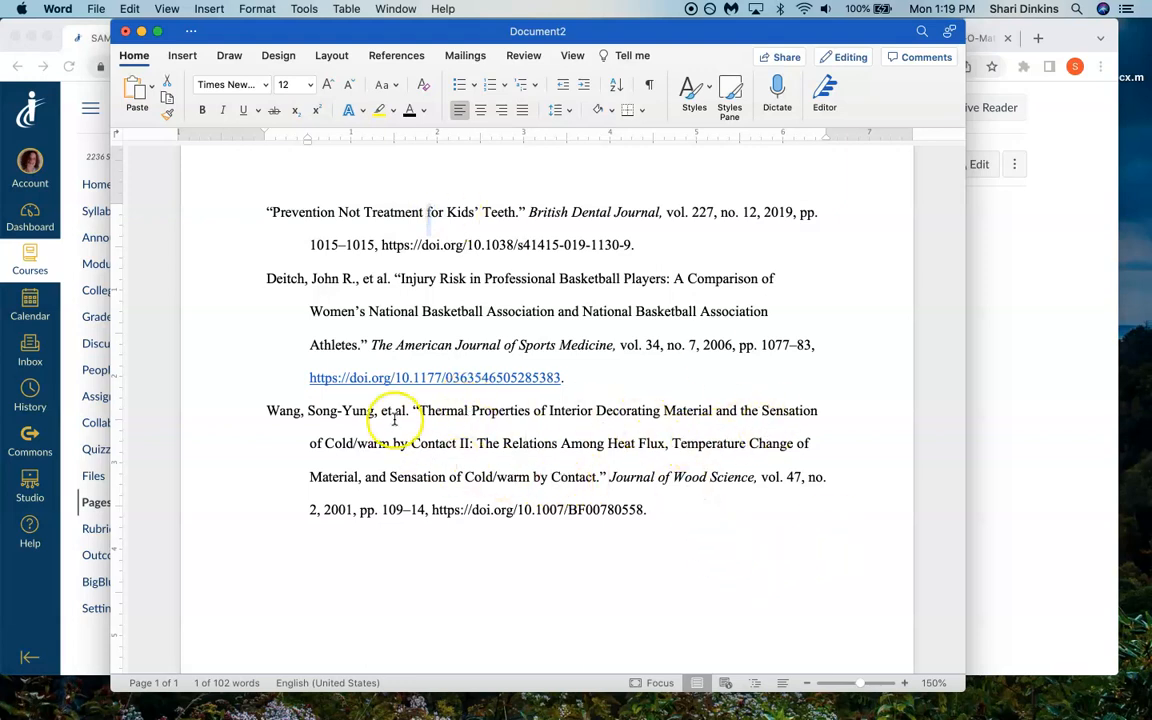
{"action": "left_click_drag", "start_coordinate": [414, 410], "coordinate": [597, 478]}
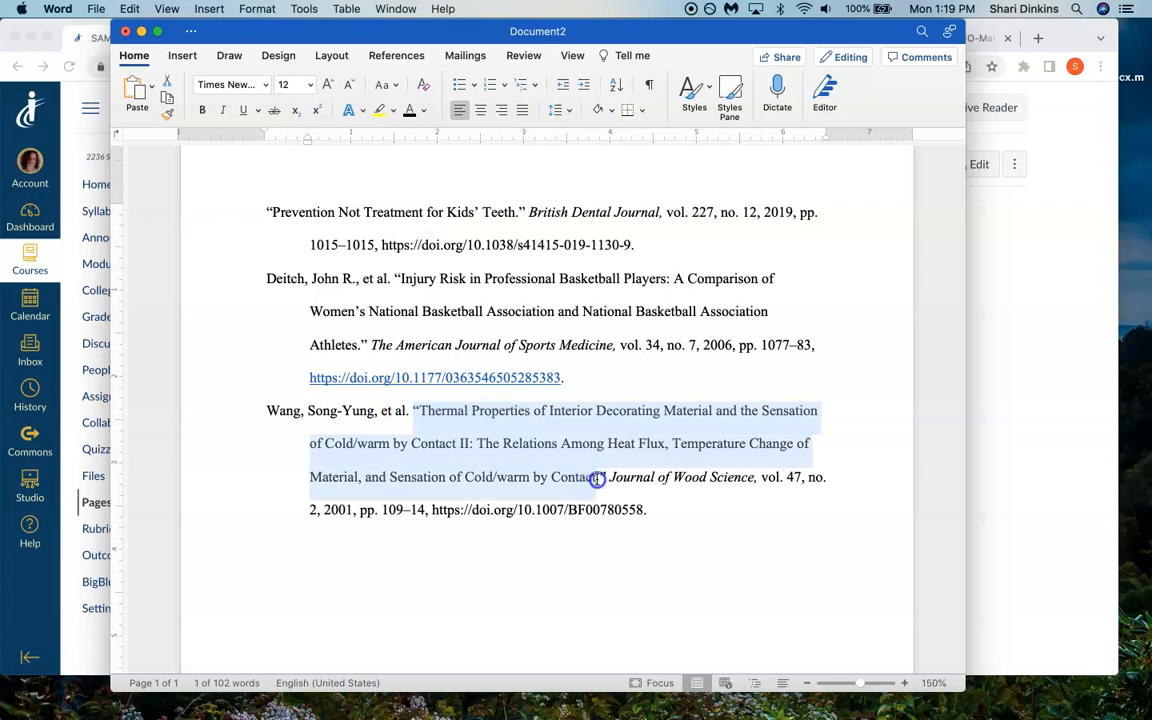
{"action": "left_click", "coordinate": [668, 502]}
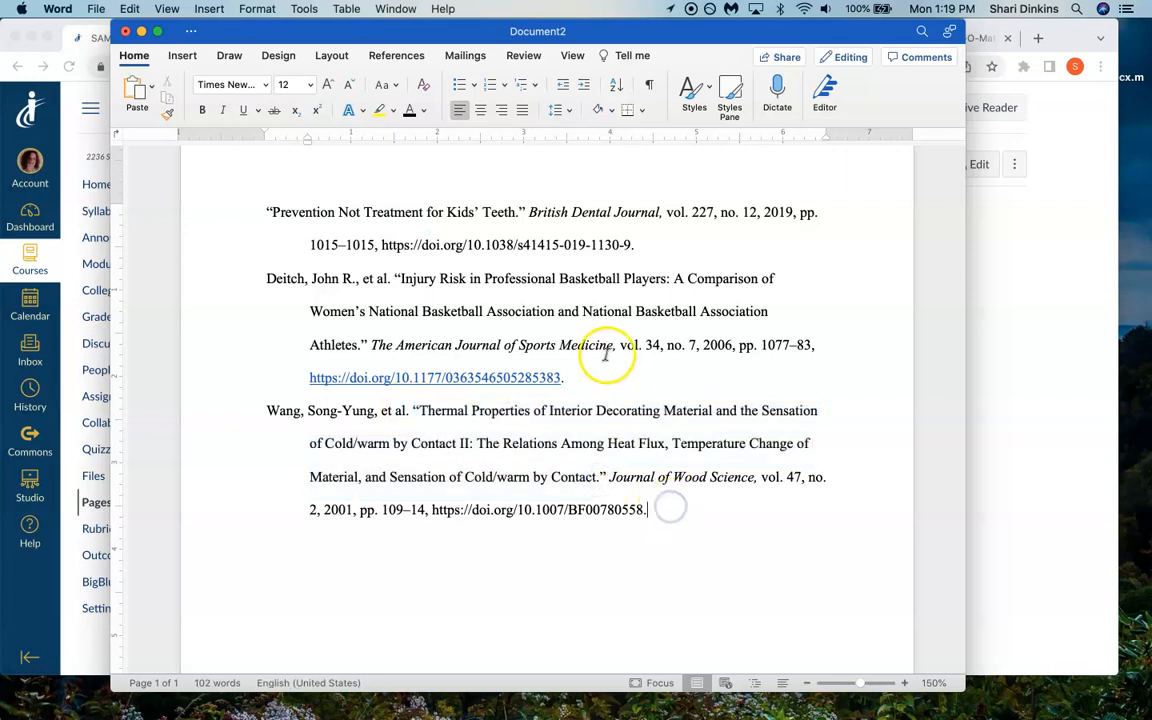
- Add a placeholder after the first citation's DOI link, consisting of the writer's first name followed by ", write summary here…", and select it
{"action": "type", "text": "Shari, write summa"}
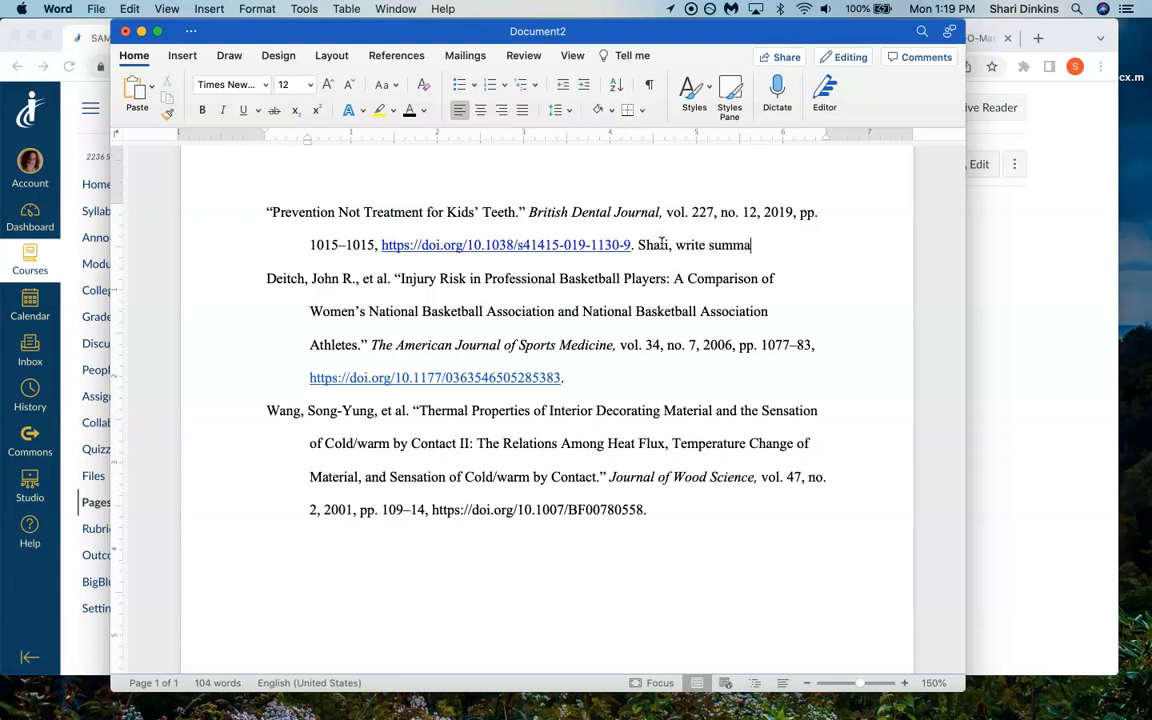
{"action": "type", "text": "ry here..."}
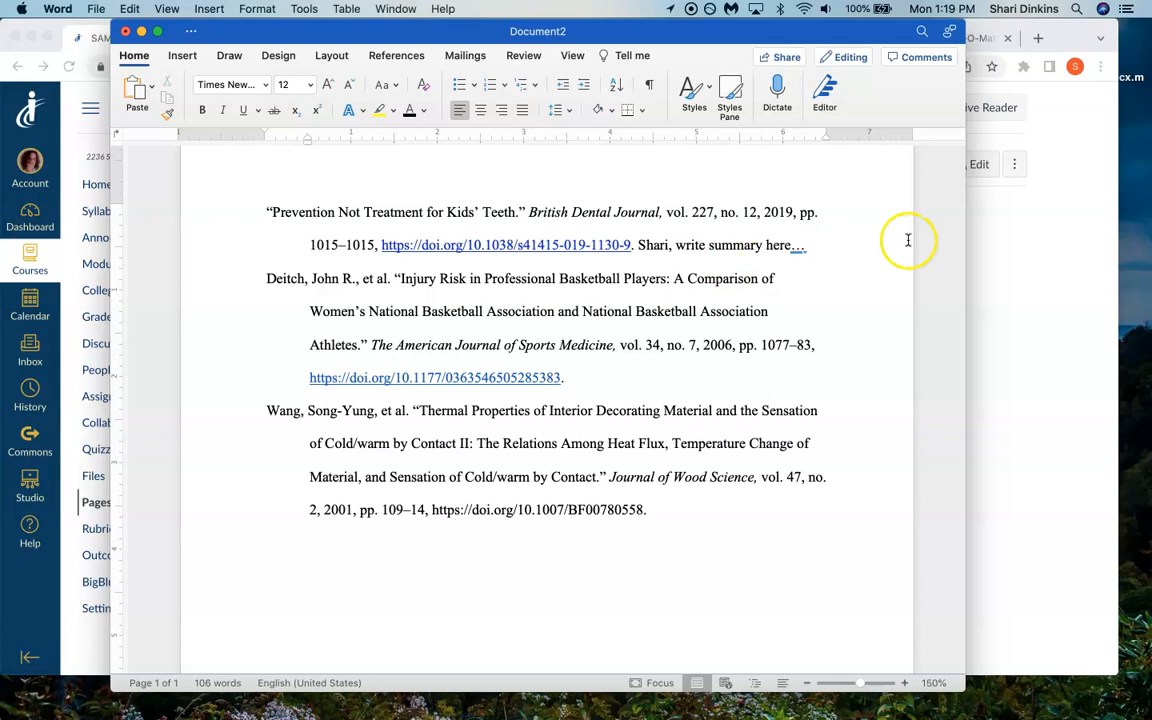
{"action": "left_click_drag", "start_coordinate": [812, 245], "coordinate": [652, 244]}
{"action": "key", "text": "super+c"}
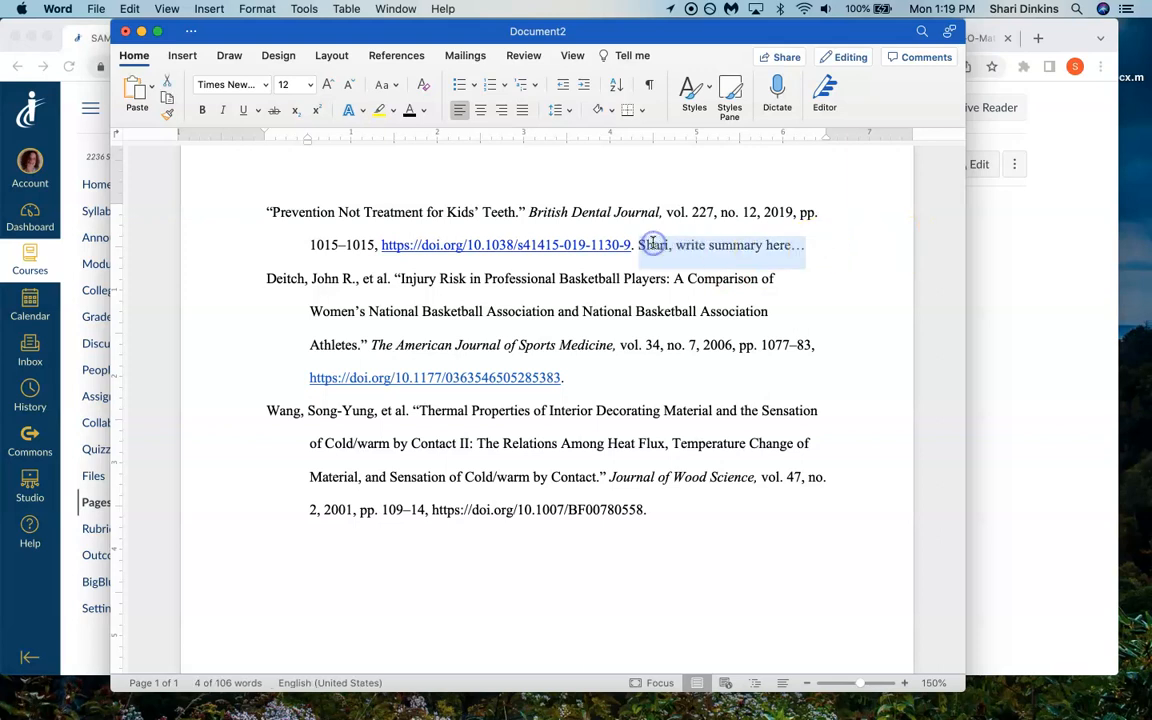
- Copy the selected summary placeholder to the end of the second and third citations, after their DOI links
{"action": "left_click", "coordinate": [599, 380]}
{"action": "key", "text": "super+v"}
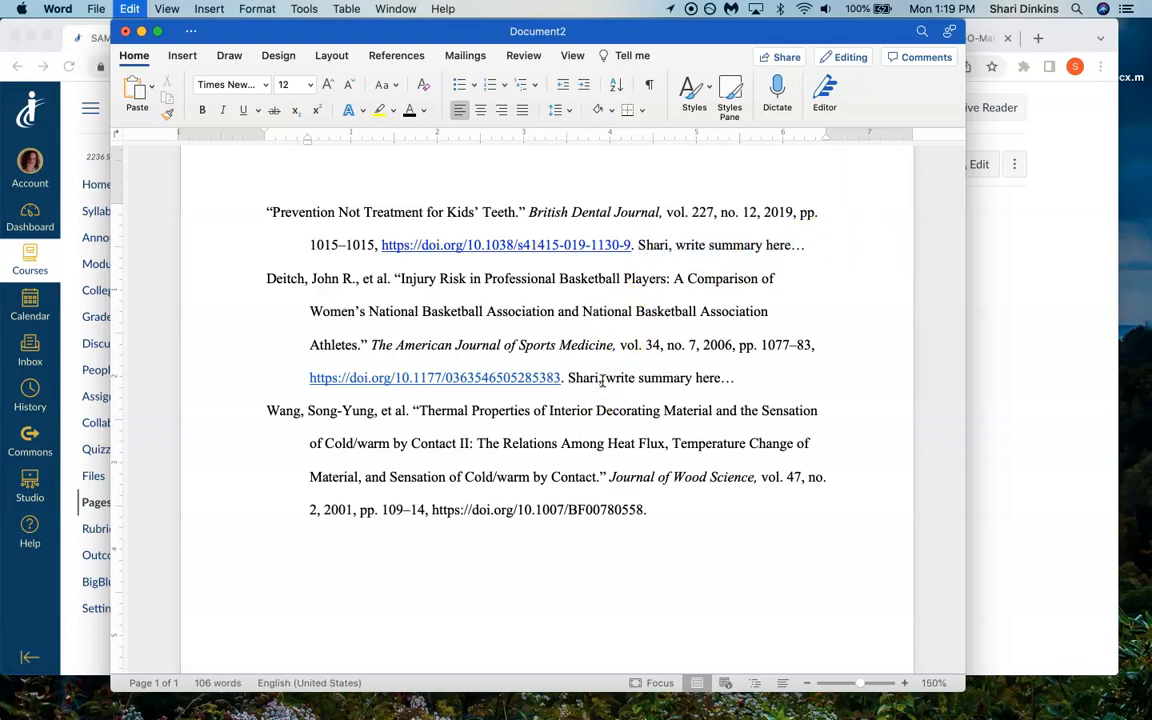
{"action": "left_click", "coordinate": [675, 512]}
{"action": "key", "text": "super+v"}
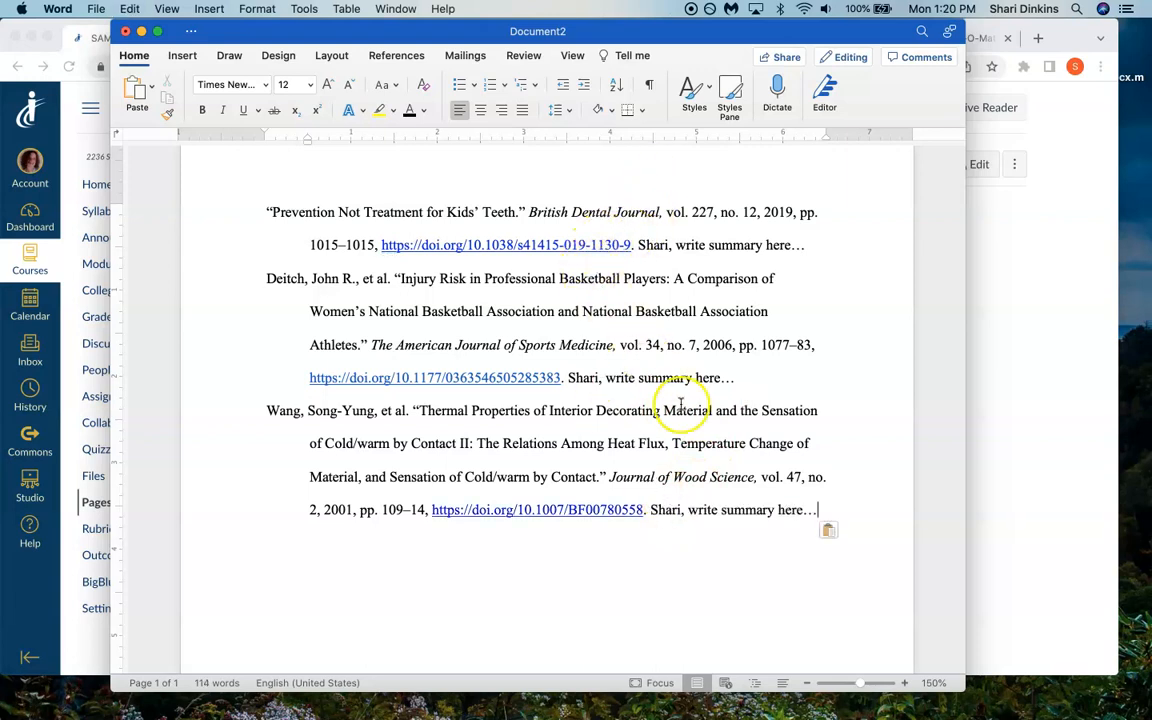
- Remove the hyperlinks from the DOI addresses in all three citations
{"action": "right_click", "coordinate": [559, 245]}
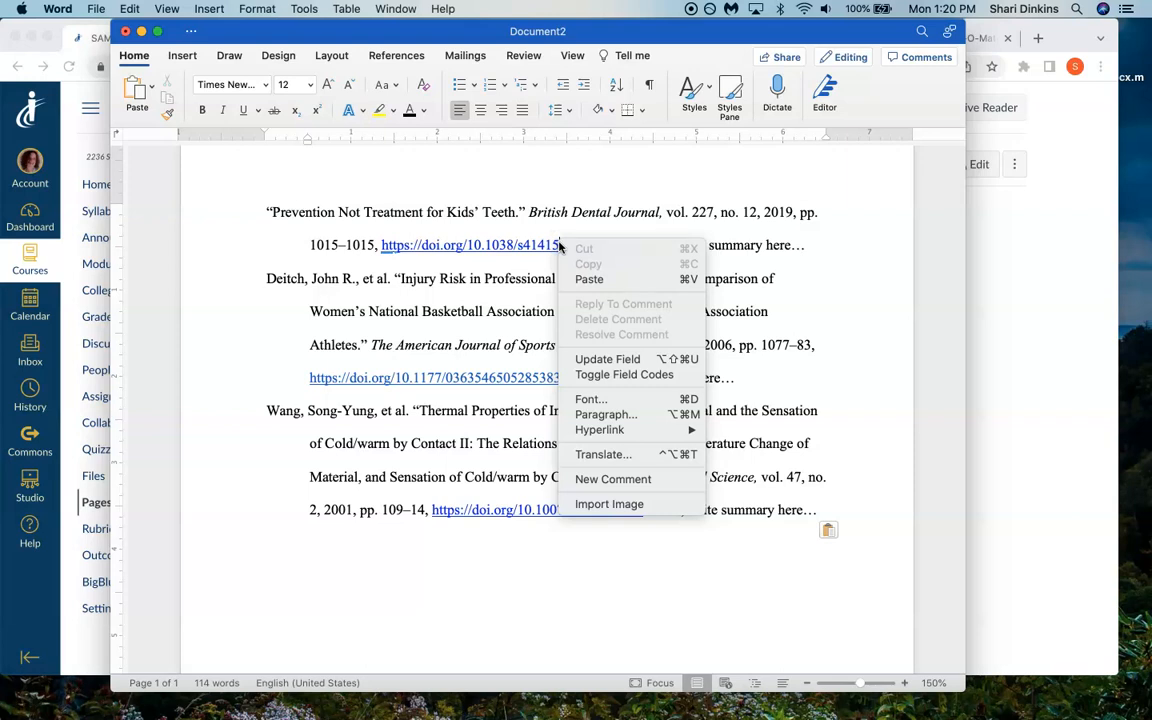
{"action": "mouse_move", "coordinate": [577, 437]}
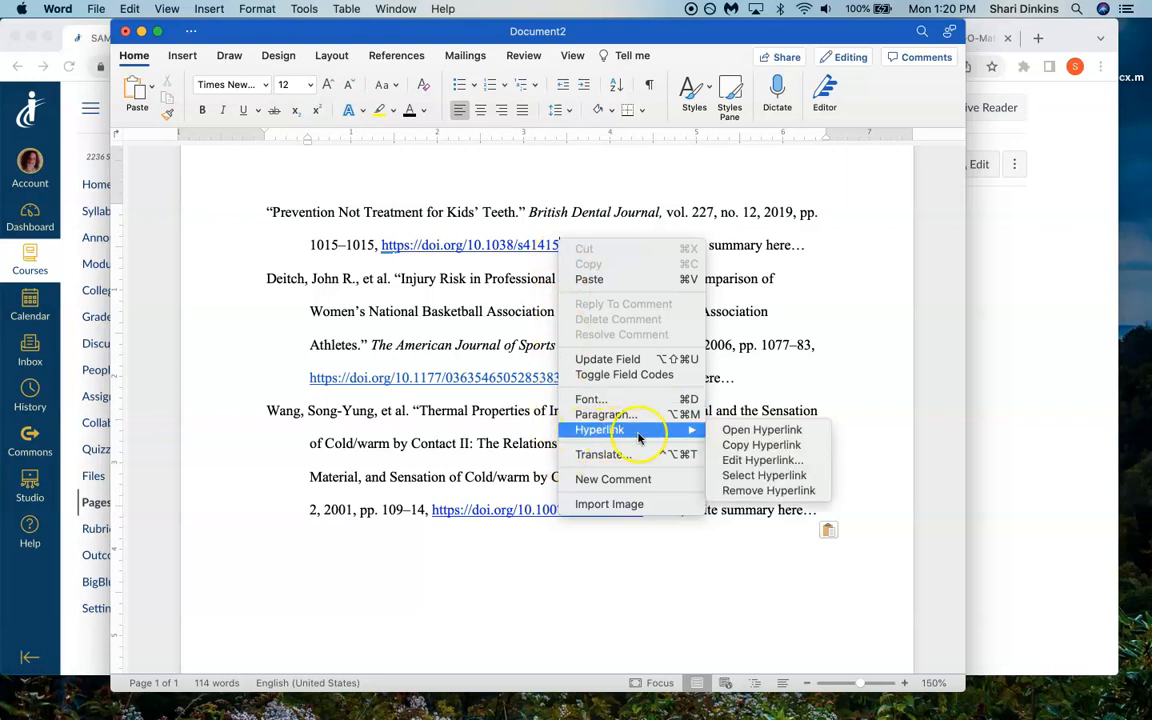
{"action": "left_click", "coordinate": [770, 490]}
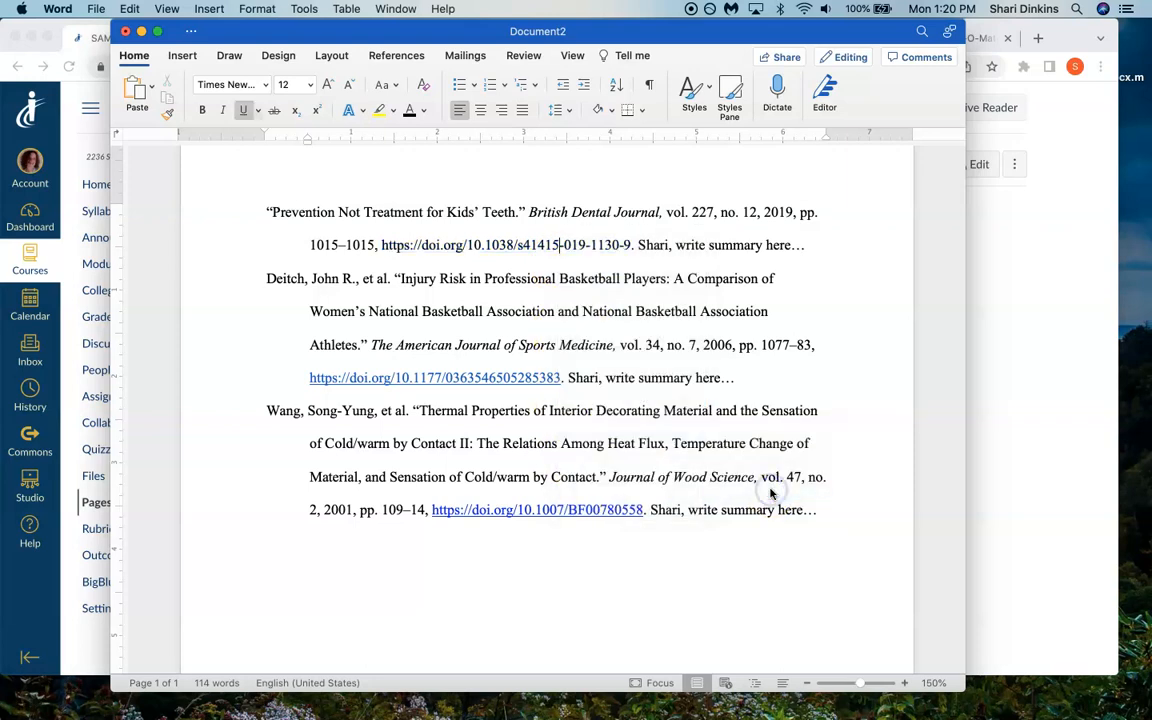
{"action": "right_click", "coordinate": [510, 378]}
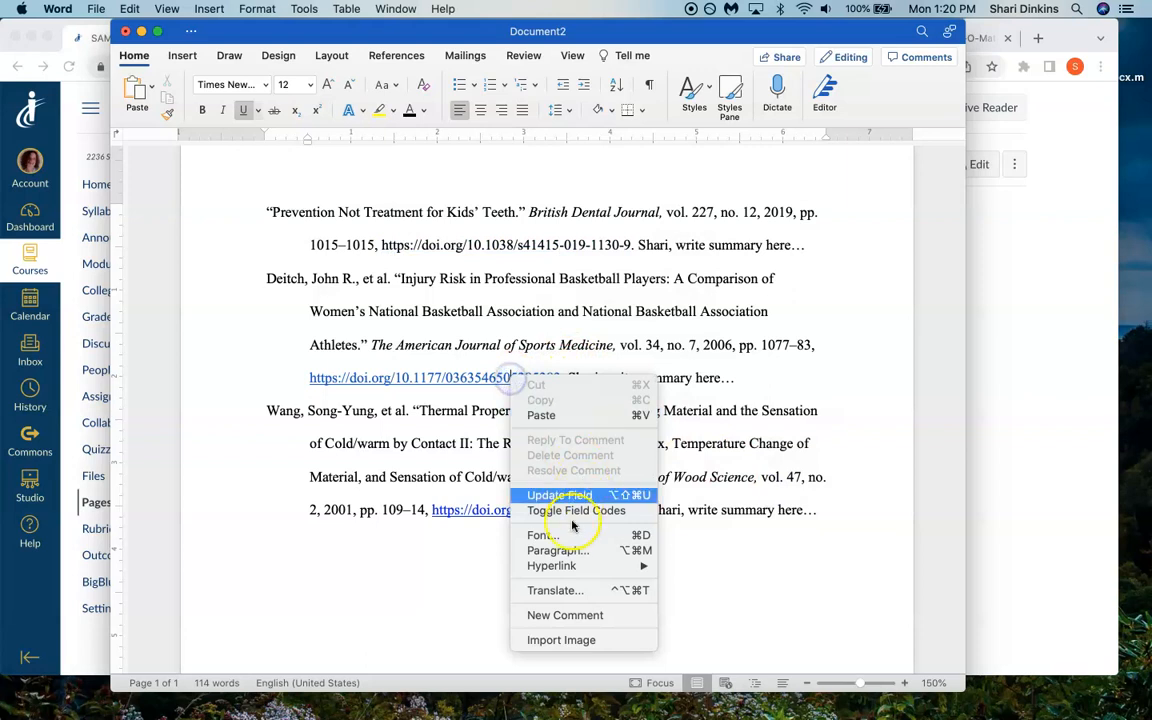
{"action": "mouse_move", "coordinate": [570, 566]}
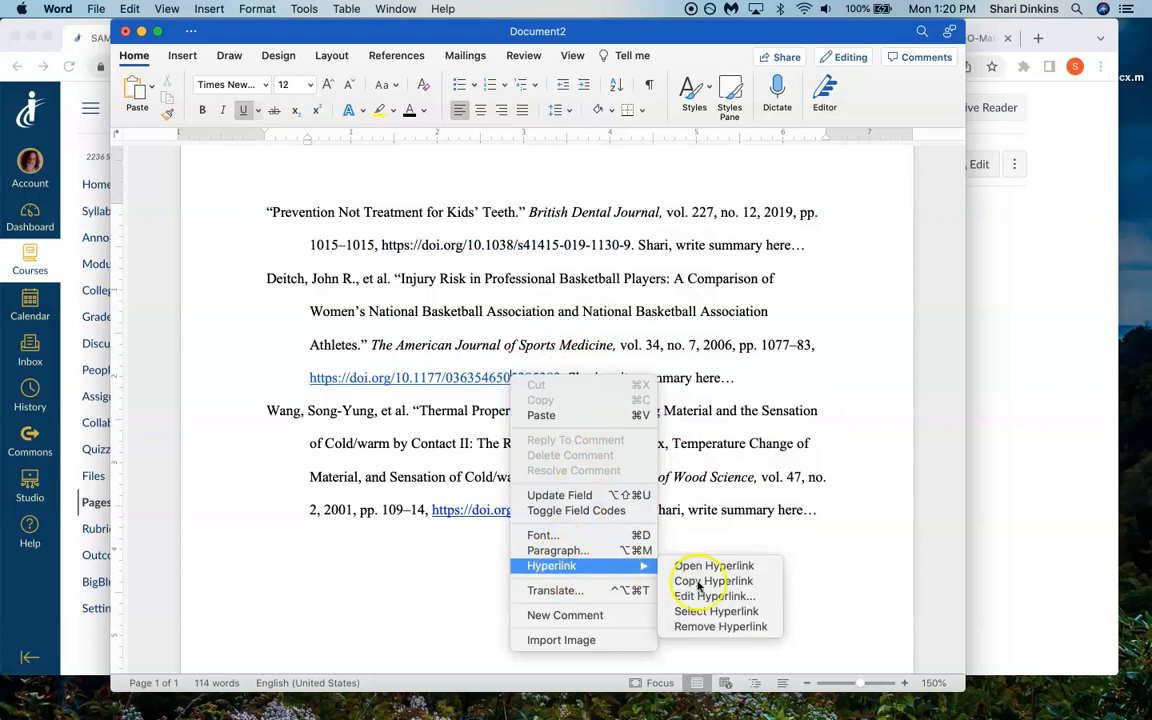
{"action": "left_click", "coordinate": [726, 627]}
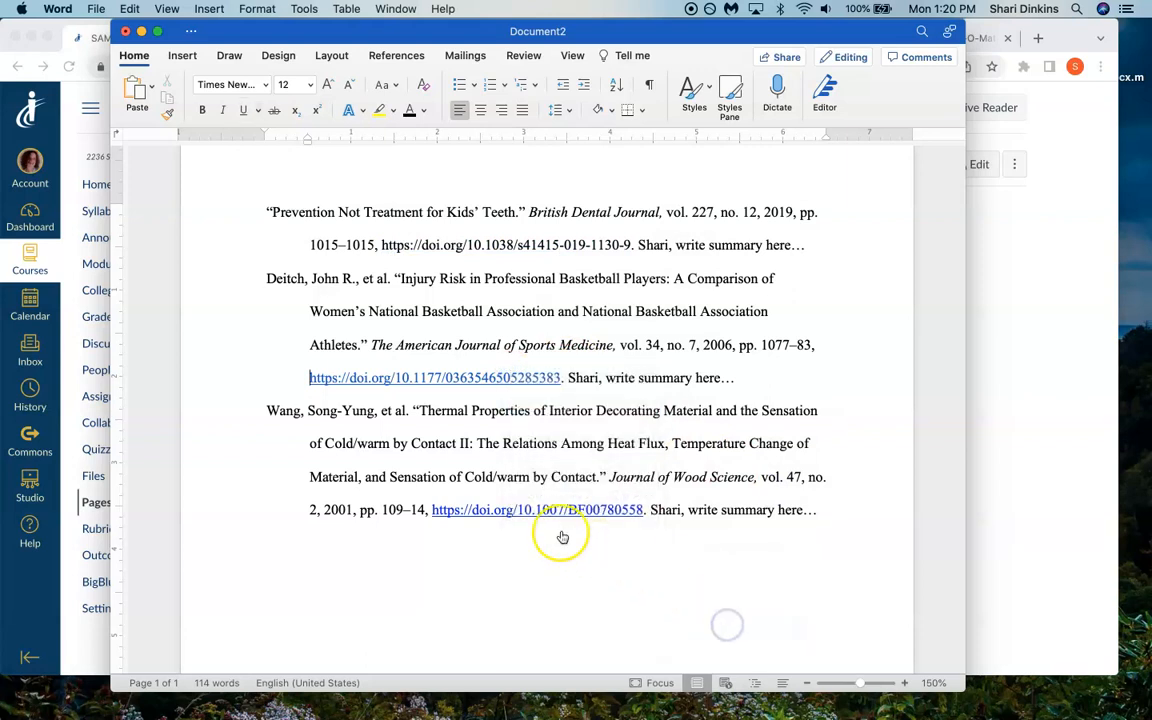
{"action": "right_click", "coordinate": [484, 375]}
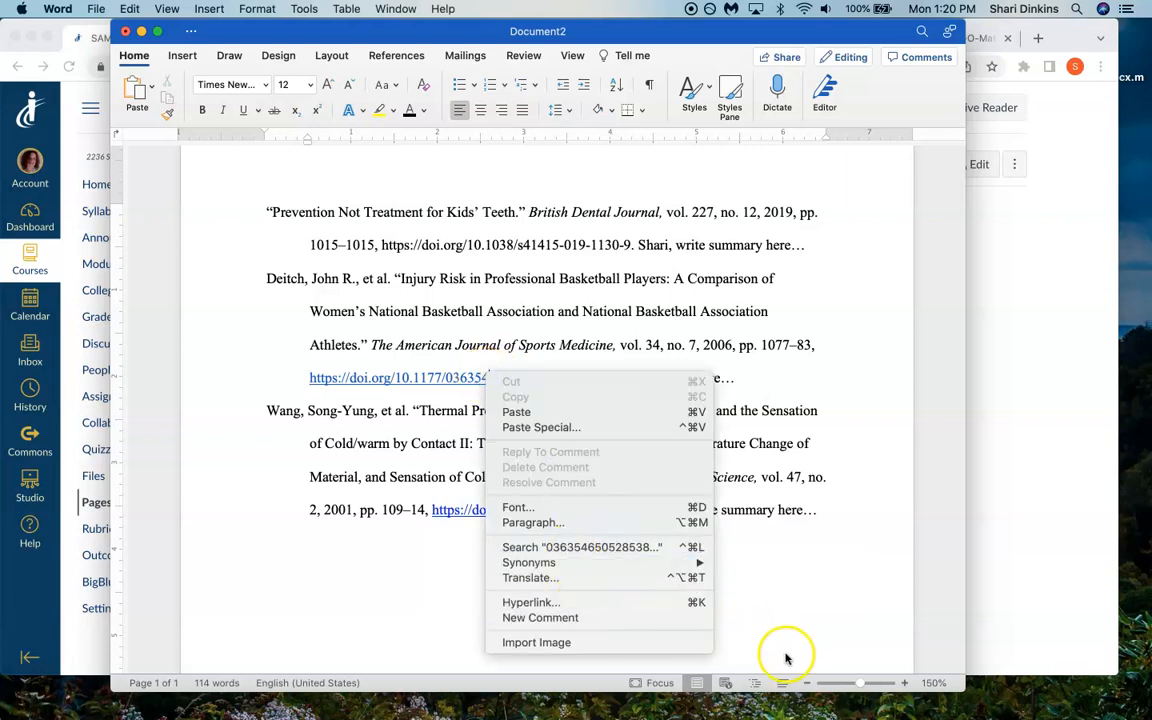
{"action": "left_click", "coordinate": [386, 584]}
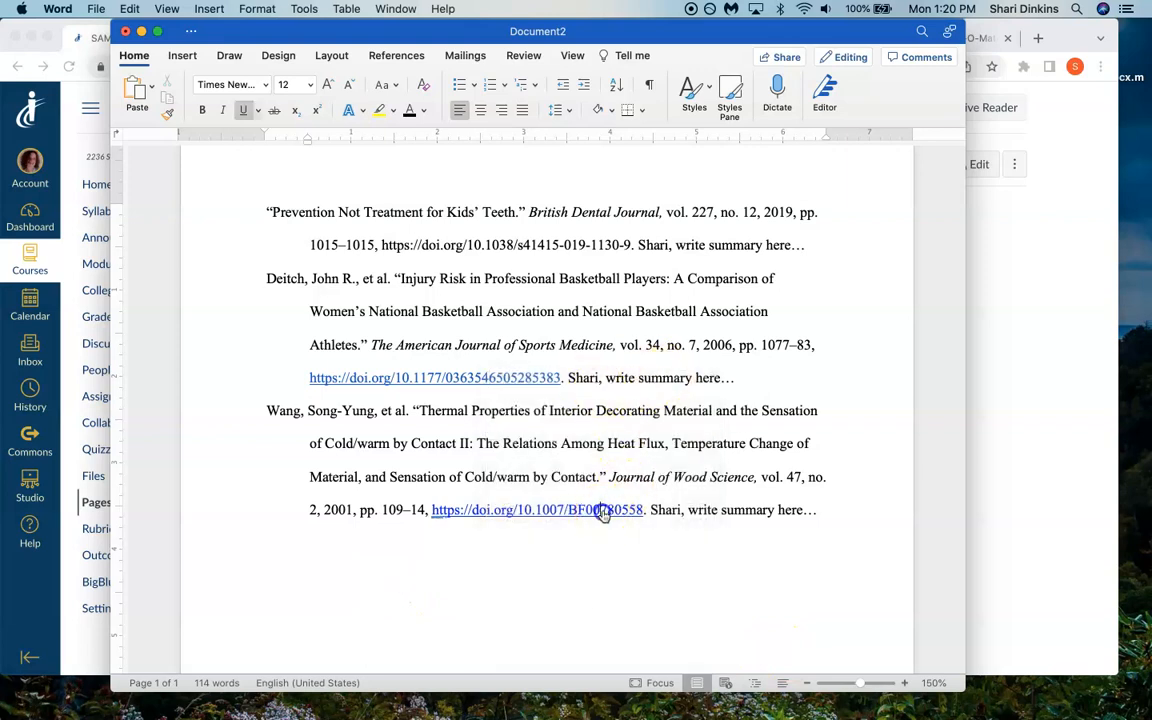
{"action": "right_click", "coordinate": [603, 510]}
{"action": "mouse_move", "coordinate": [656, 630]}
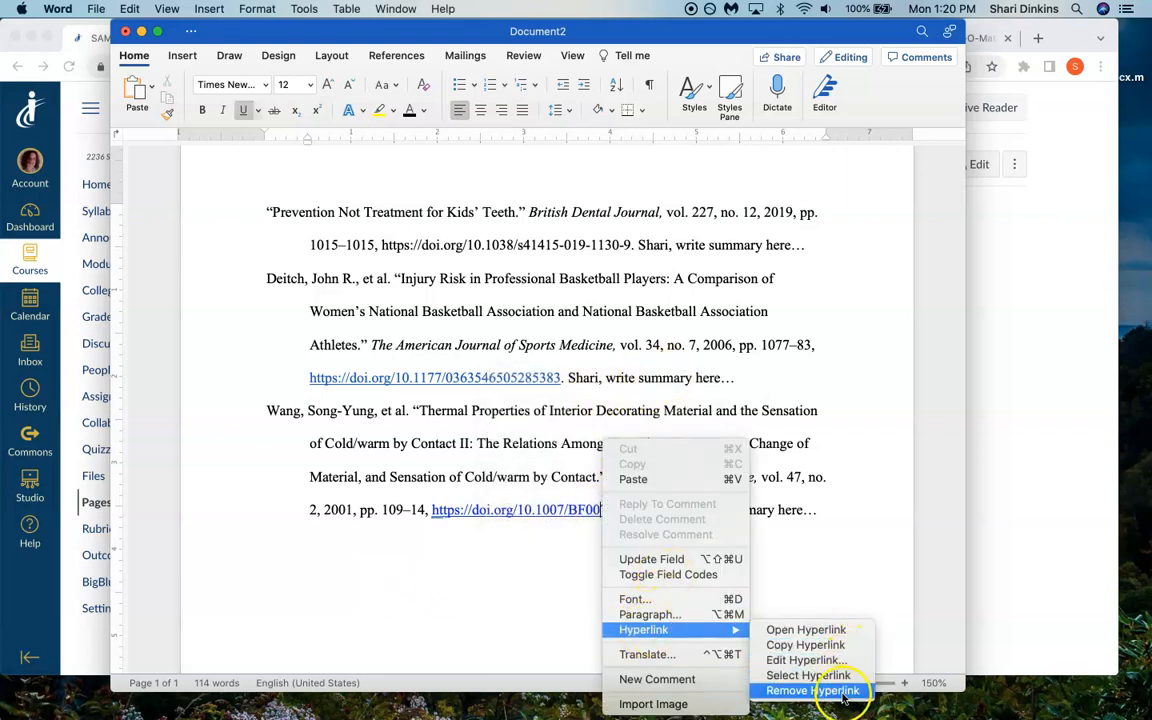
{"action": "left_click", "coordinate": [812, 691]}
- Retype the period and space after the second citation's DOI and remove the hyperlink from that DOI again
{"action": "left_click", "coordinate": [570, 378]}
{"action": "key", "text": "BackSpace"}
{"action": "key", "text": "BackSpace"}
{"action": "type", "text": "."}
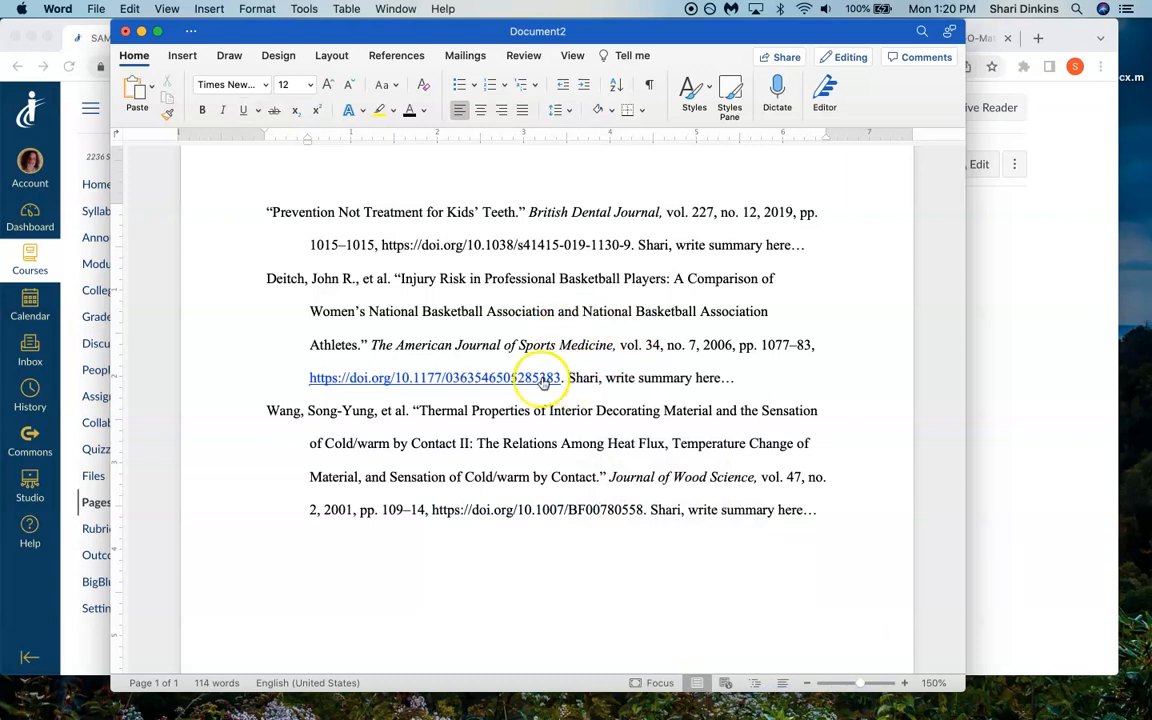
{"action": "right_click", "coordinate": [465, 381]}
{"action": "mouse_move", "coordinate": [505, 567]}
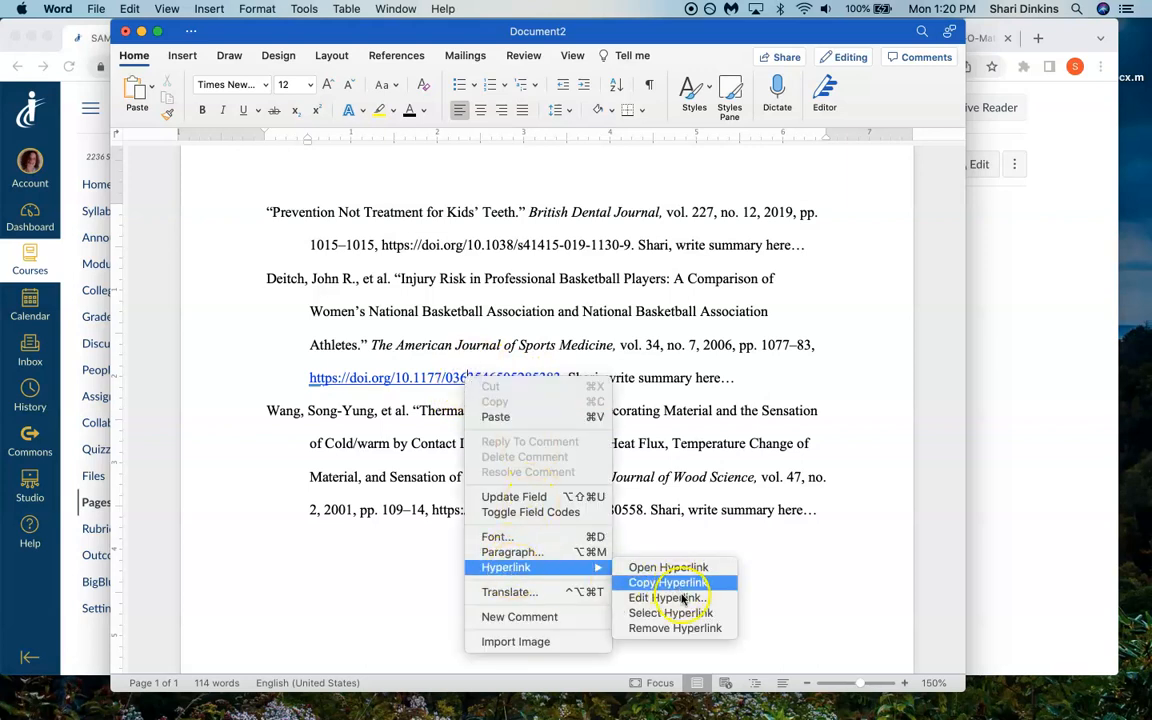
{"action": "left_click", "coordinate": [669, 630]}
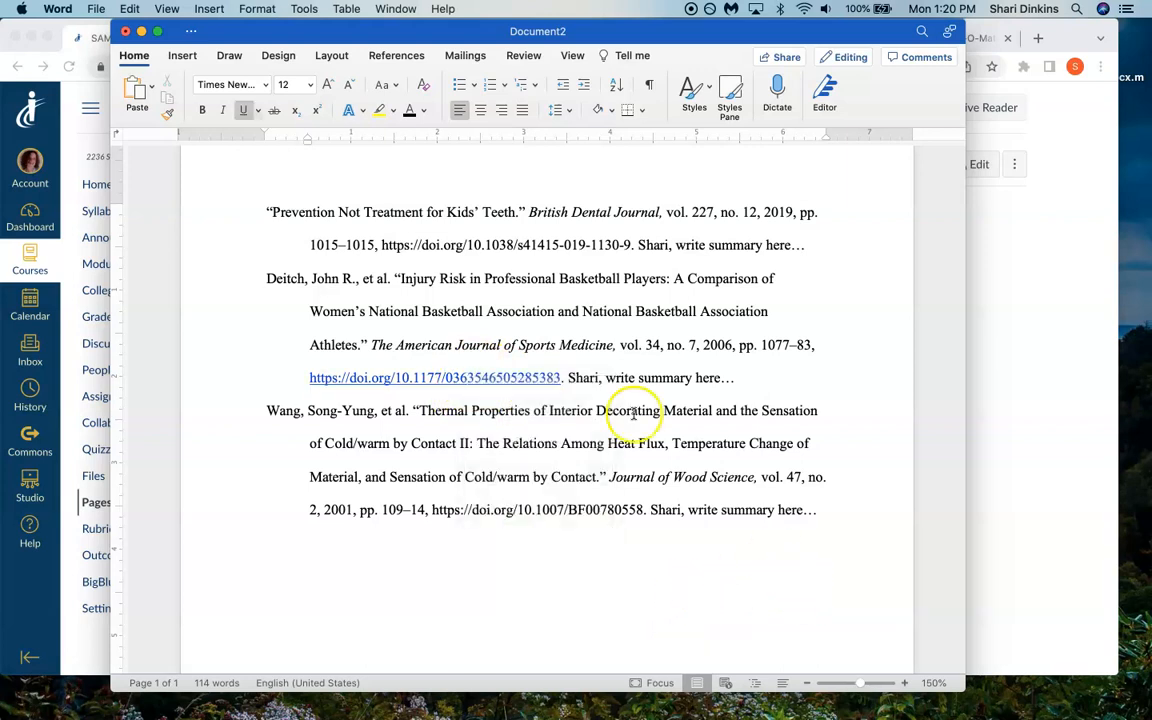
- Set the text of all three citations to black and clear the underline from the second citation's DOI
{"action": "left_click_drag", "start_coordinate": [834, 504], "coordinate": [155, 185]}
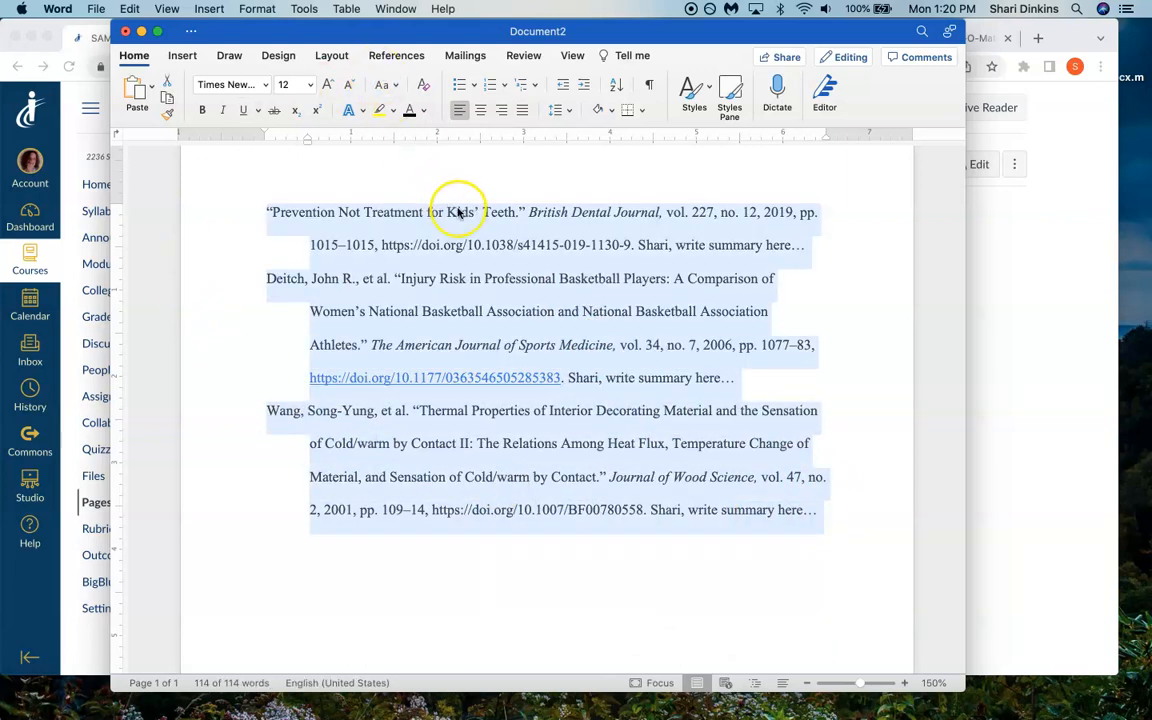
{"action": "left_click", "coordinate": [408, 115]}
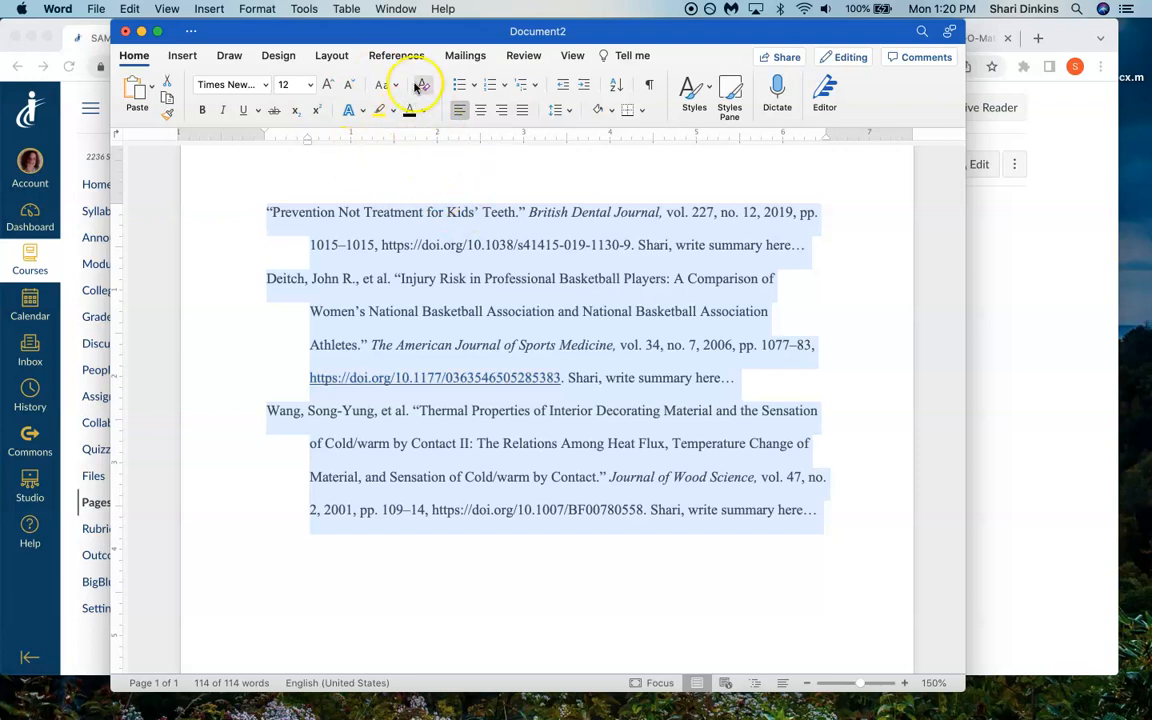
{"action": "left_click", "coordinate": [240, 110]}
{"action": "left_click", "coordinate": [240, 110]}
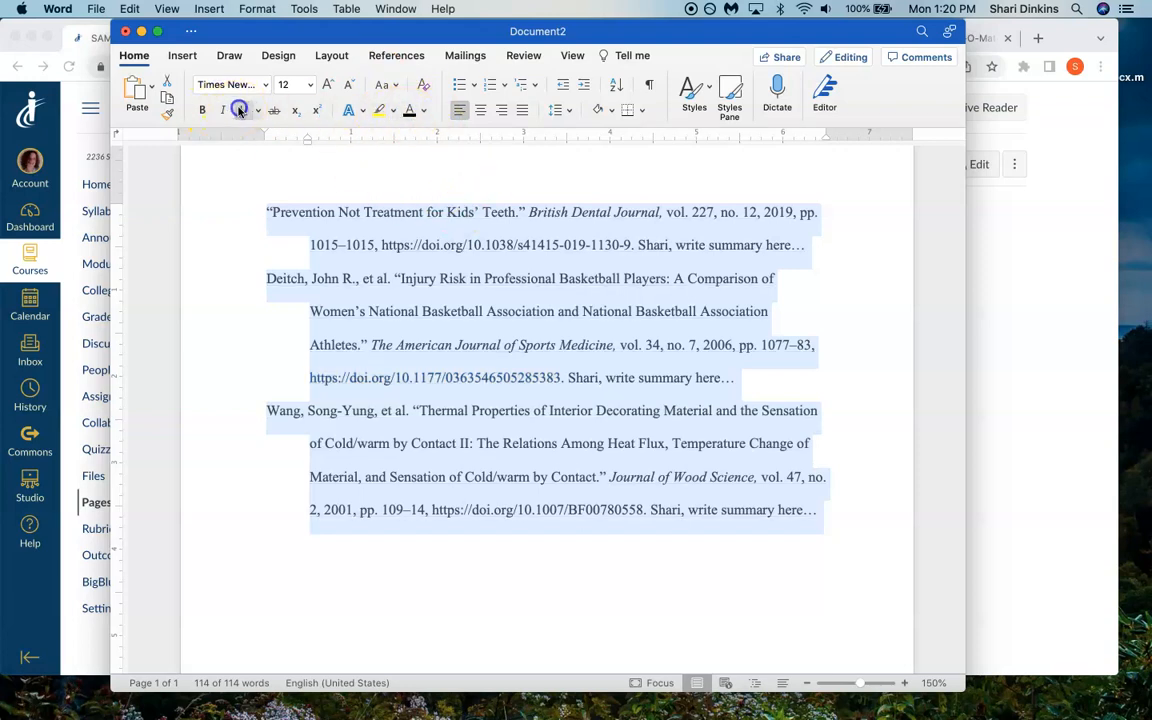
{"action": "left_click", "coordinate": [551, 590]}
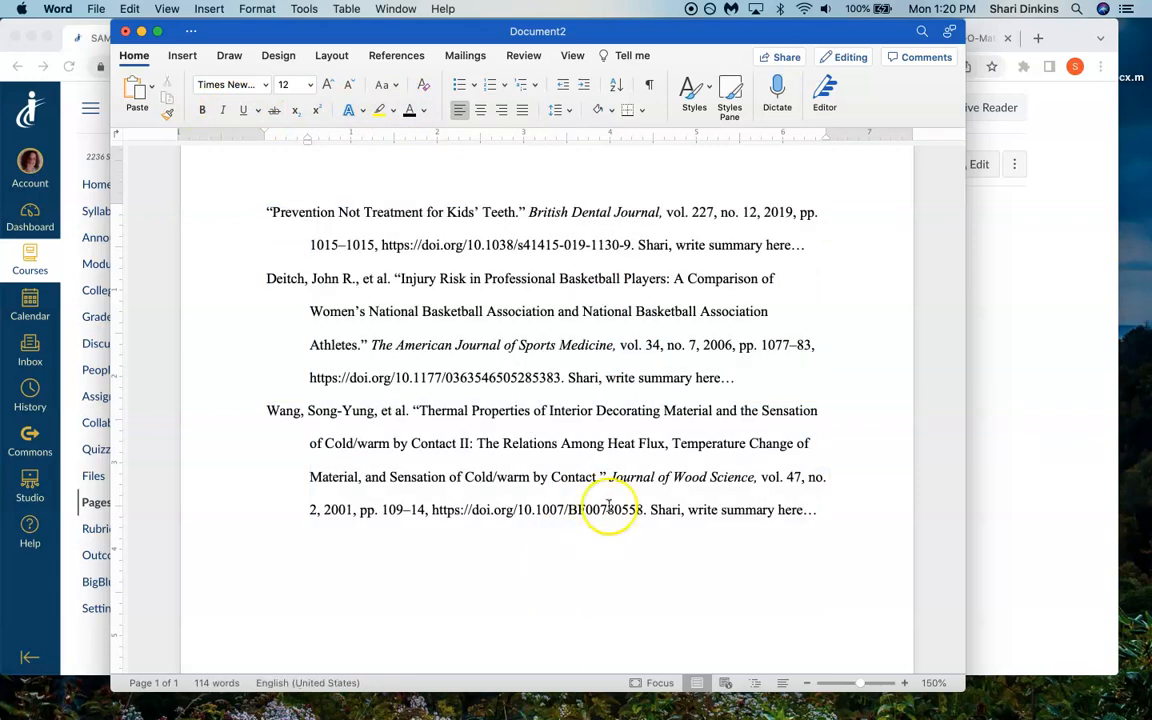
- Insert right-aligned page numbers at the top of the page, in the header
{"action": "left_click_drag", "start_coordinate": [563, 378], "coordinate": [329, 383]}
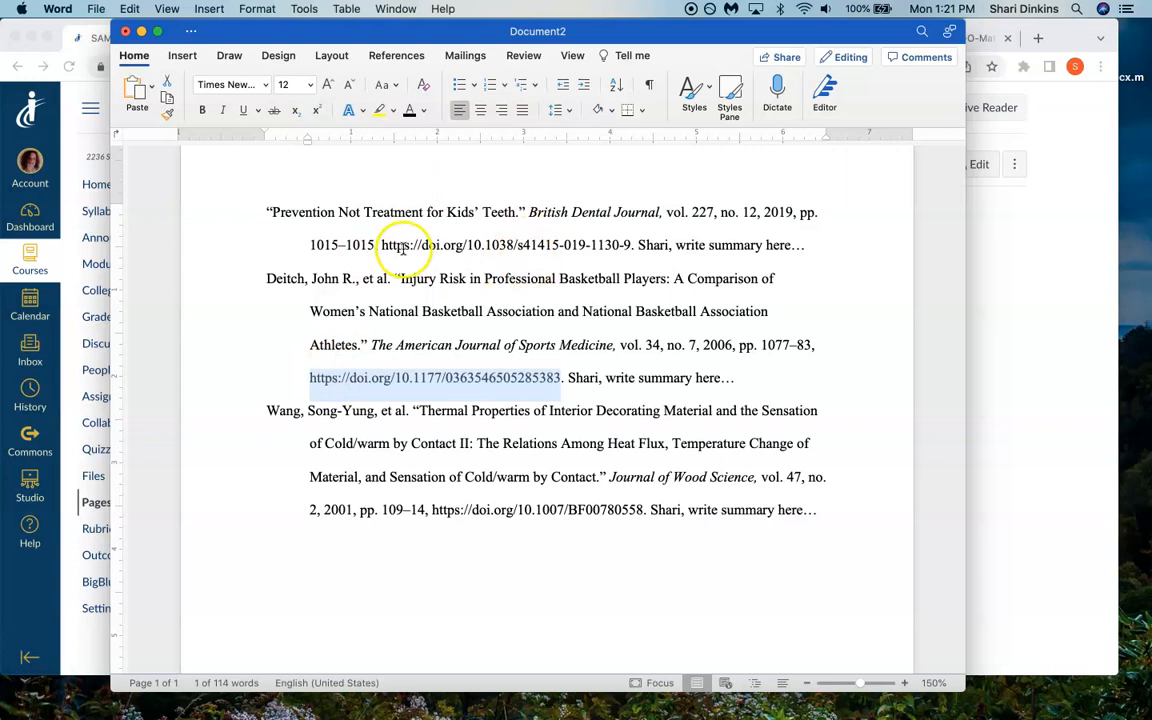
{"action": "left_click", "coordinate": [264, 209]}
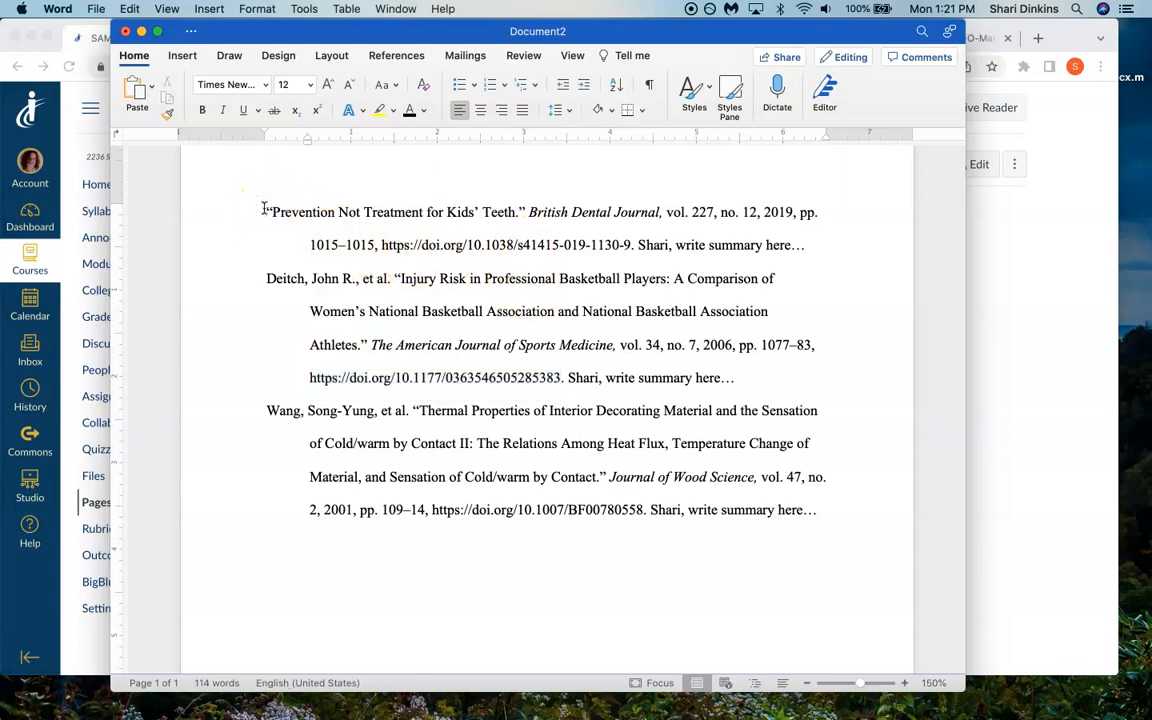
{"action": "left_click", "coordinate": [182, 55]}
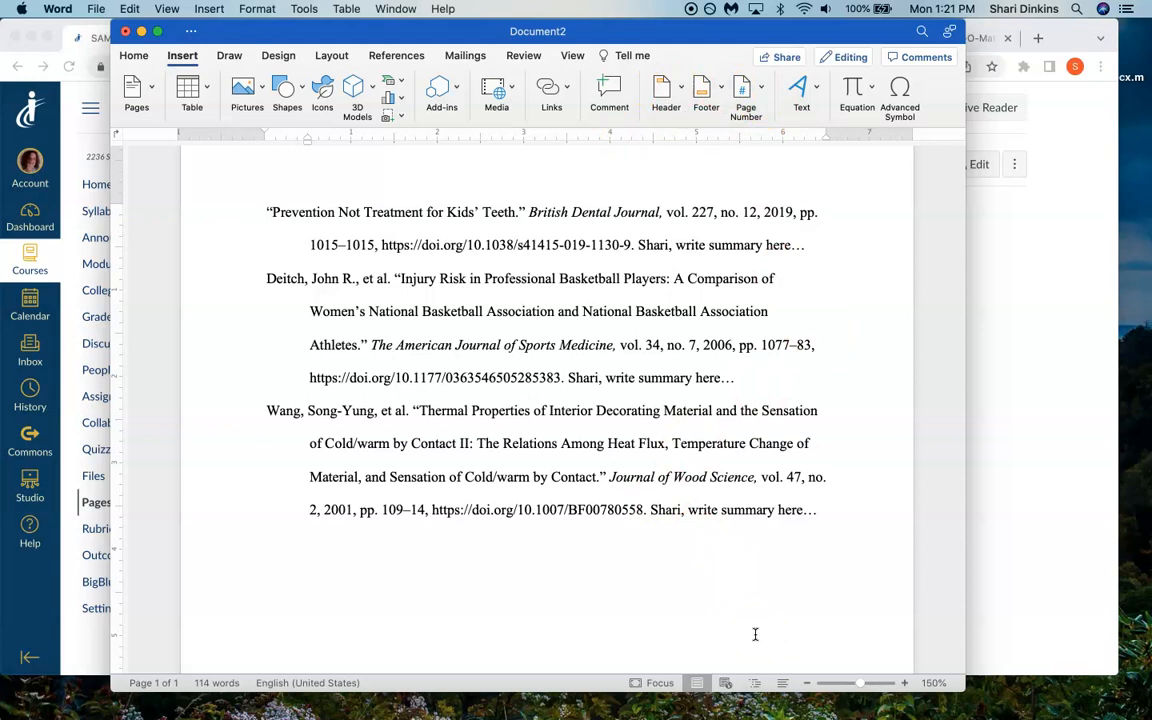
{"action": "left_click", "coordinate": [757, 88]}
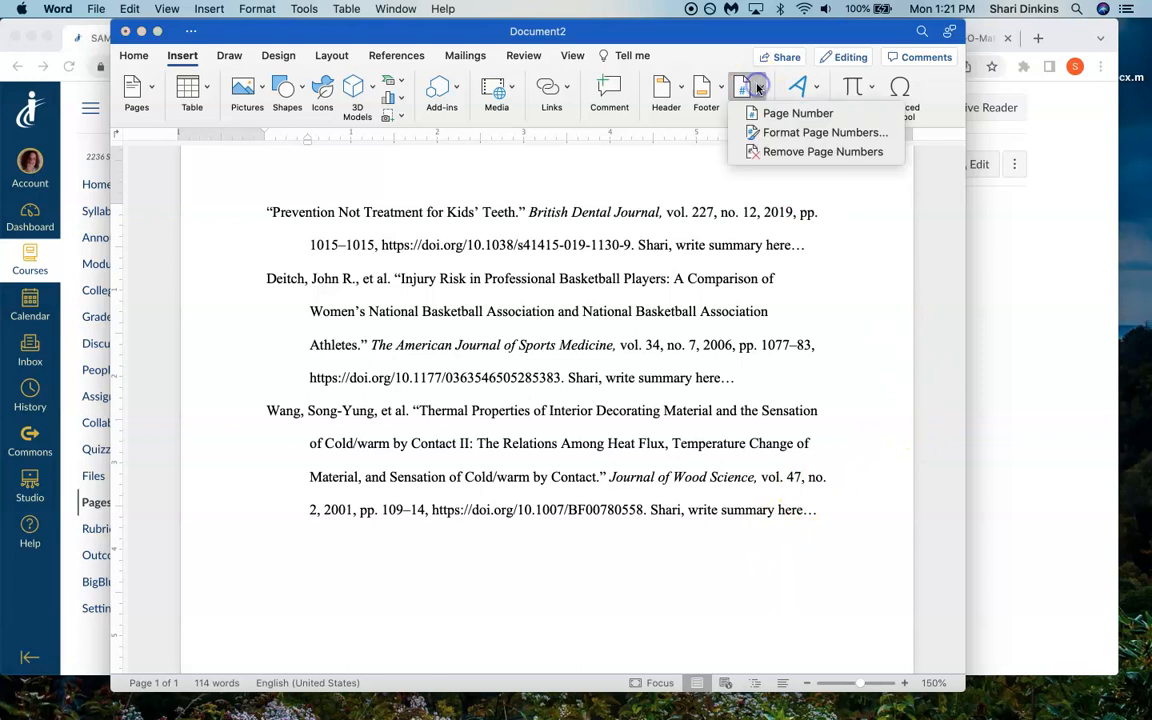
{"action": "left_click", "coordinate": [743, 111]}
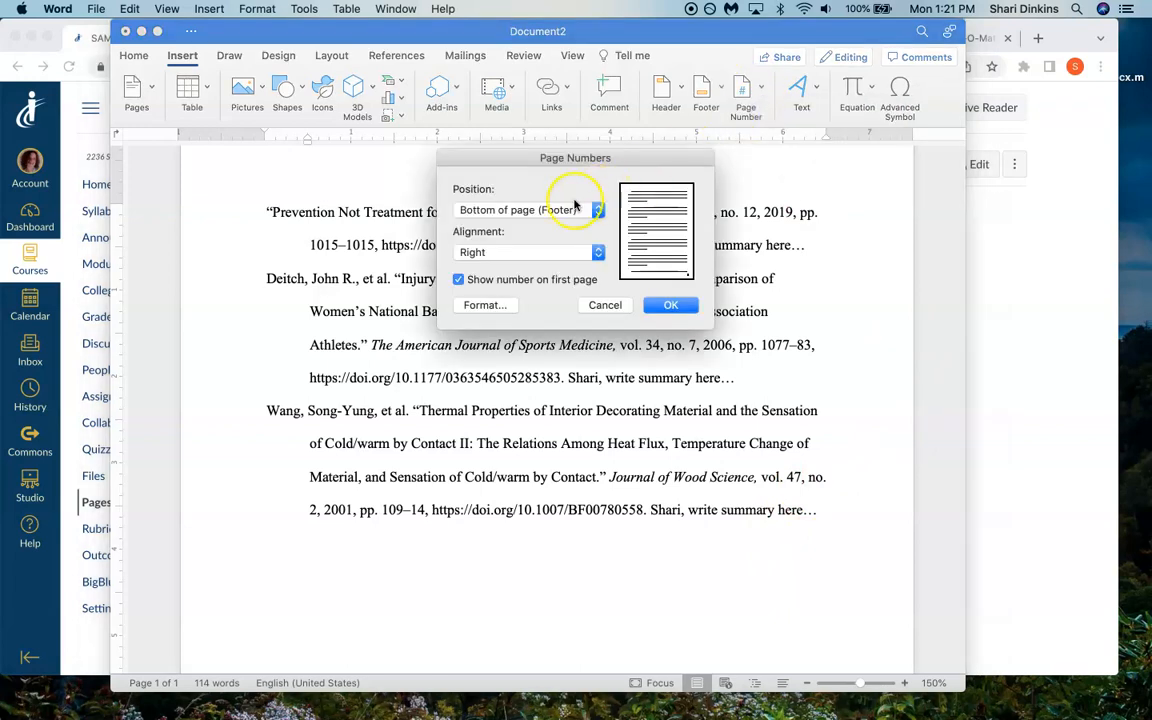
{"action": "left_click", "coordinate": [575, 205]}
{"action": "left_click", "coordinate": [559, 190]}
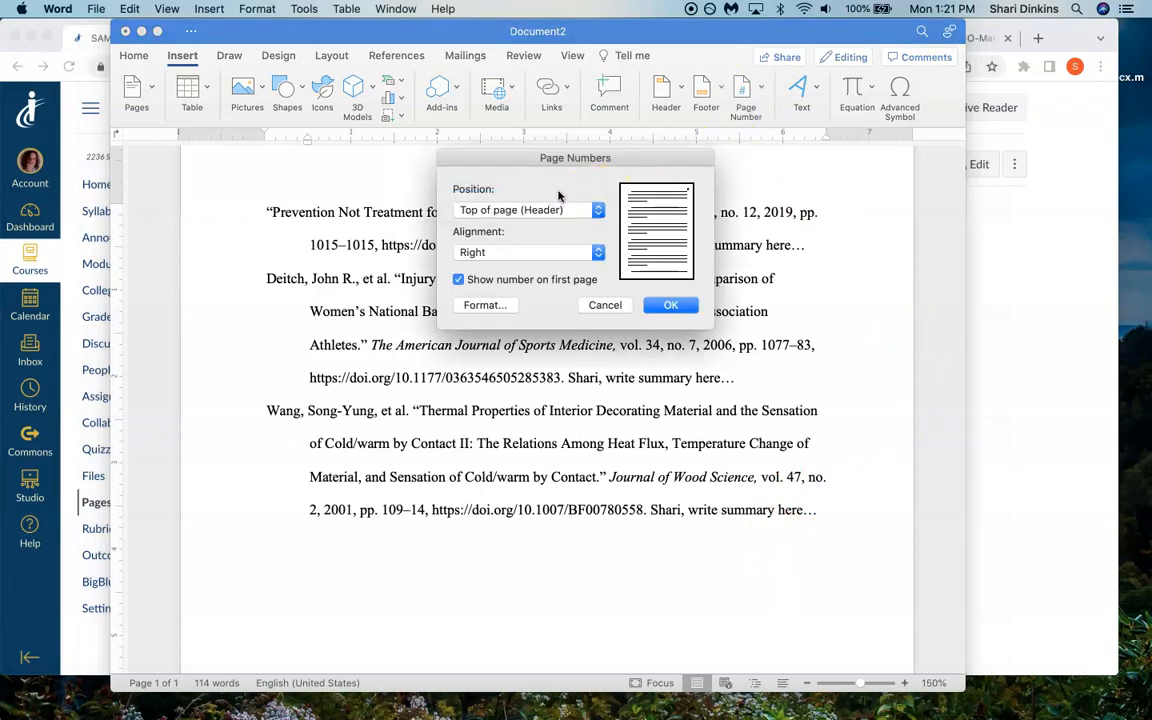
{"action": "left_click", "coordinate": [670, 305]}
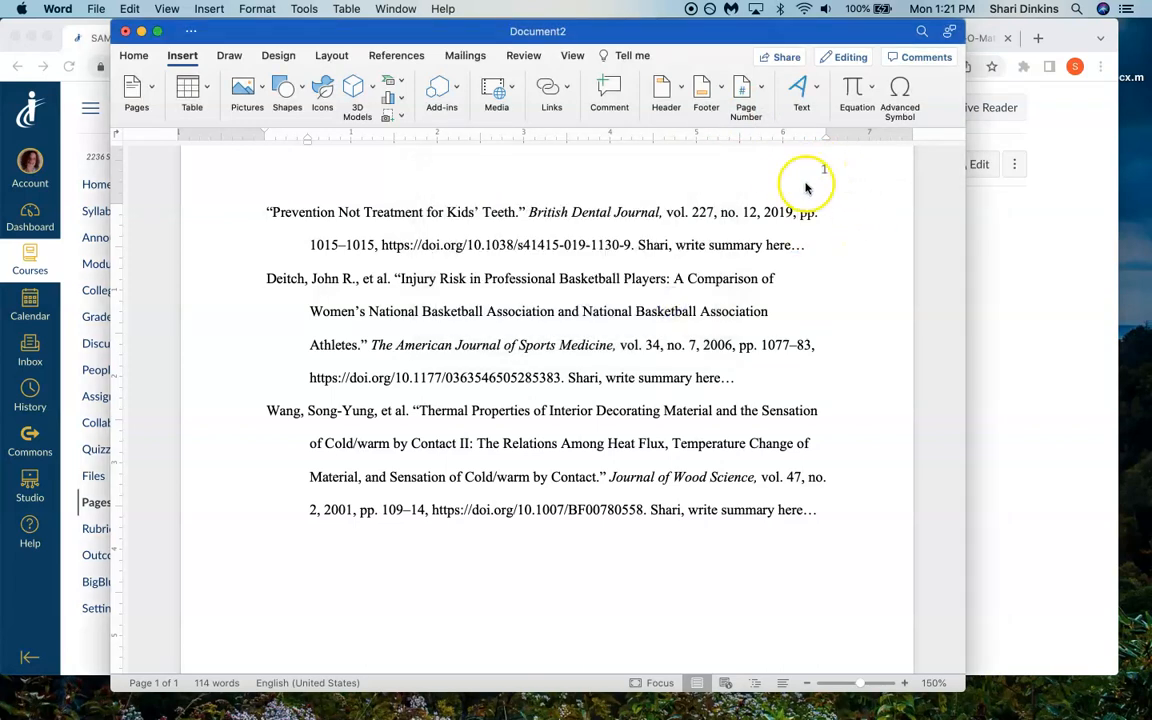
- Add "Last" before the page number in the header and align it right beside the number
{"action": "double_click", "coordinate": [737, 166]}
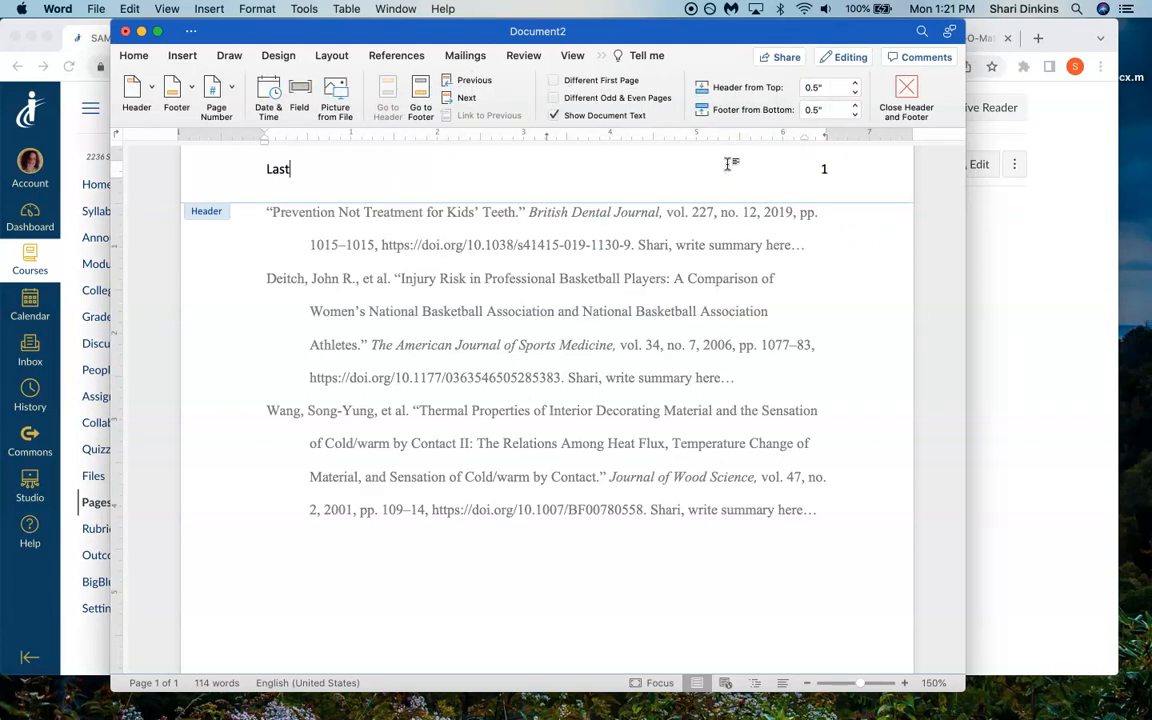
{"action": "left_click", "coordinate": [133, 55]}
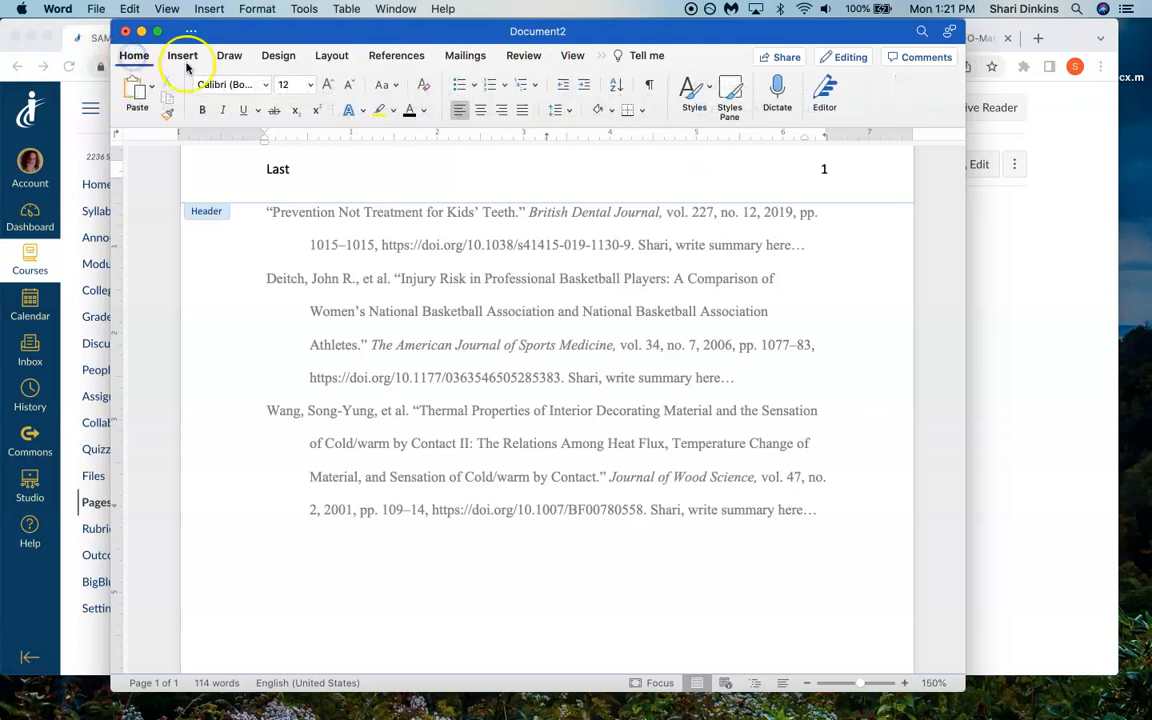
{"action": "left_click", "coordinate": [501, 110]}
{"action": "left_click_drag", "start_coordinate": [803, 138], "coordinate": [728, 160]}
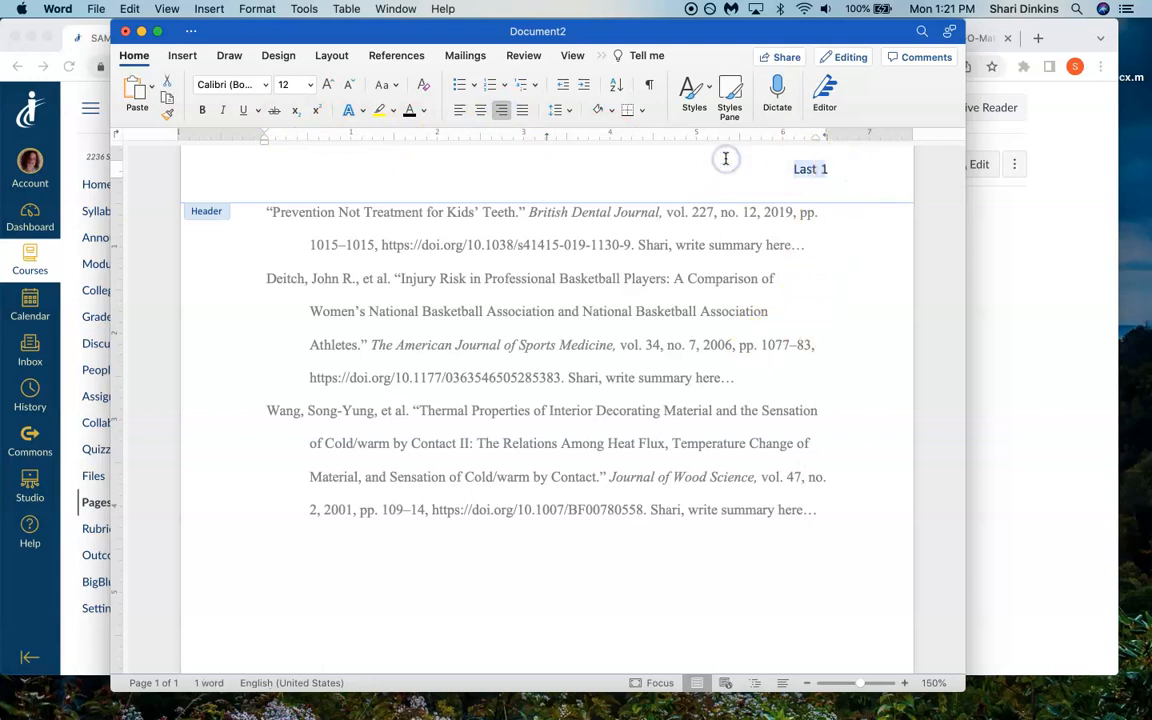
- Change the header's "Last" text and page number to Times New Roman and return to the document body
{"action": "left_click", "coordinate": [265, 86]}
{"action": "left_click", "coordinate": [279, 214]}
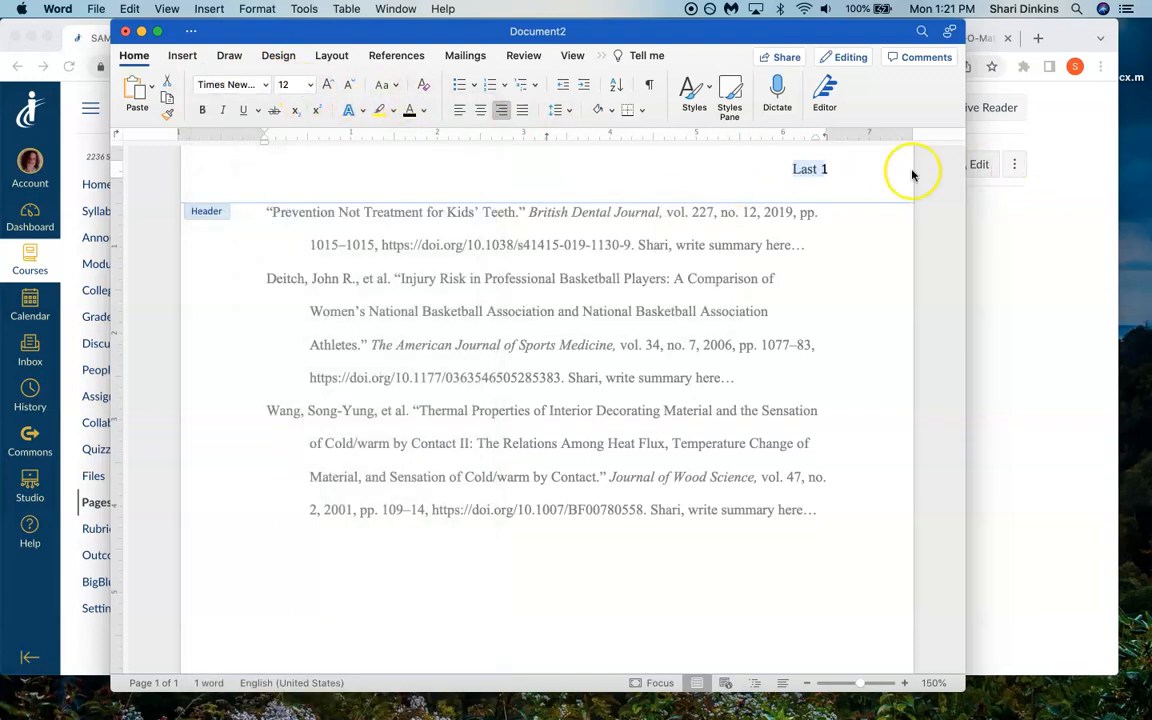
{"action": "left_click", "coordinate": [823, 169]}
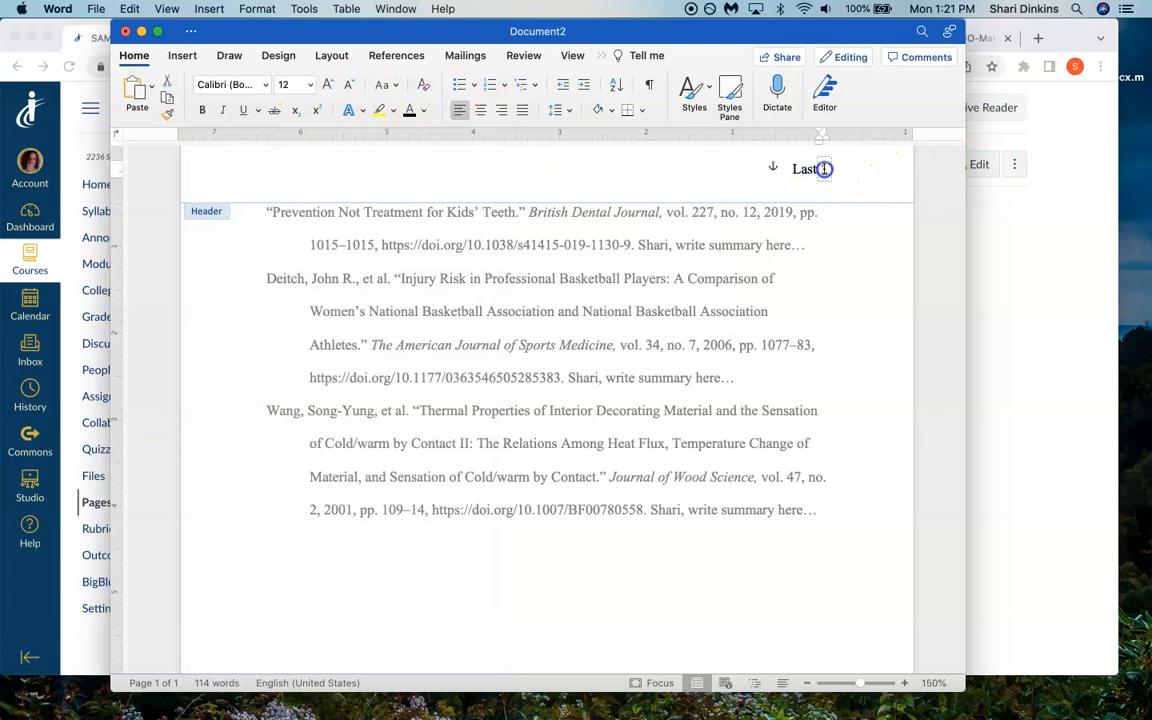
{"action": "double_click", "coordinate": [826, 171]}
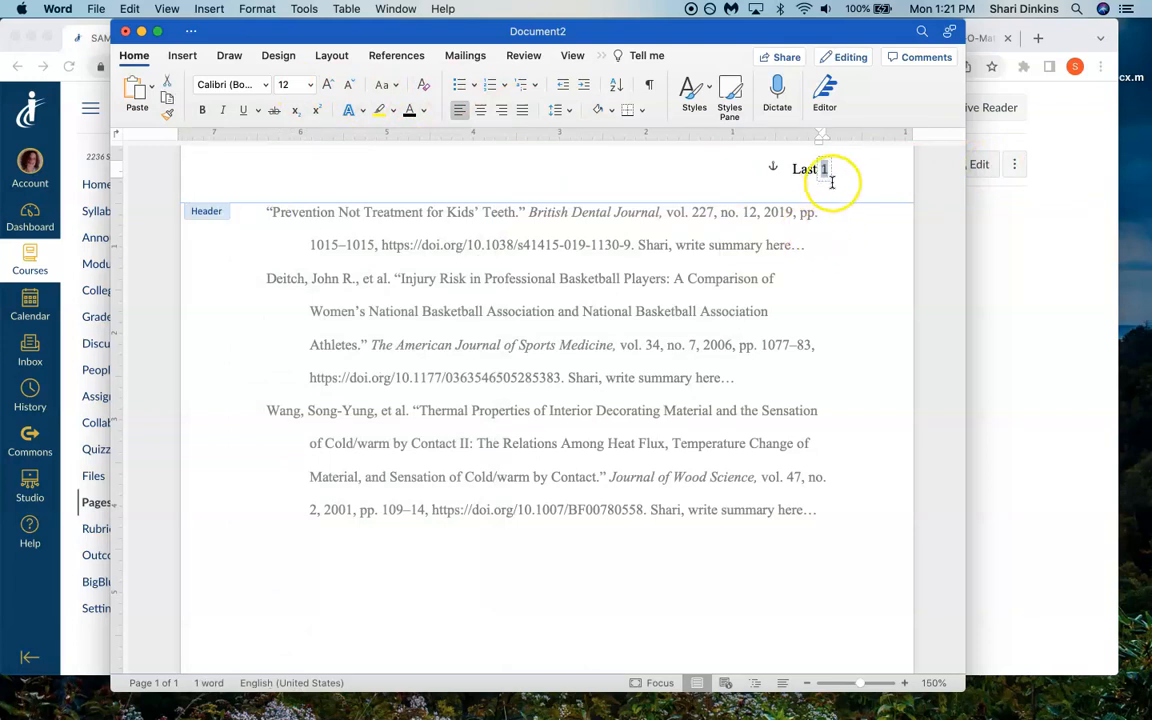
{"action": "left_click", "coordinate": [266, 86]}
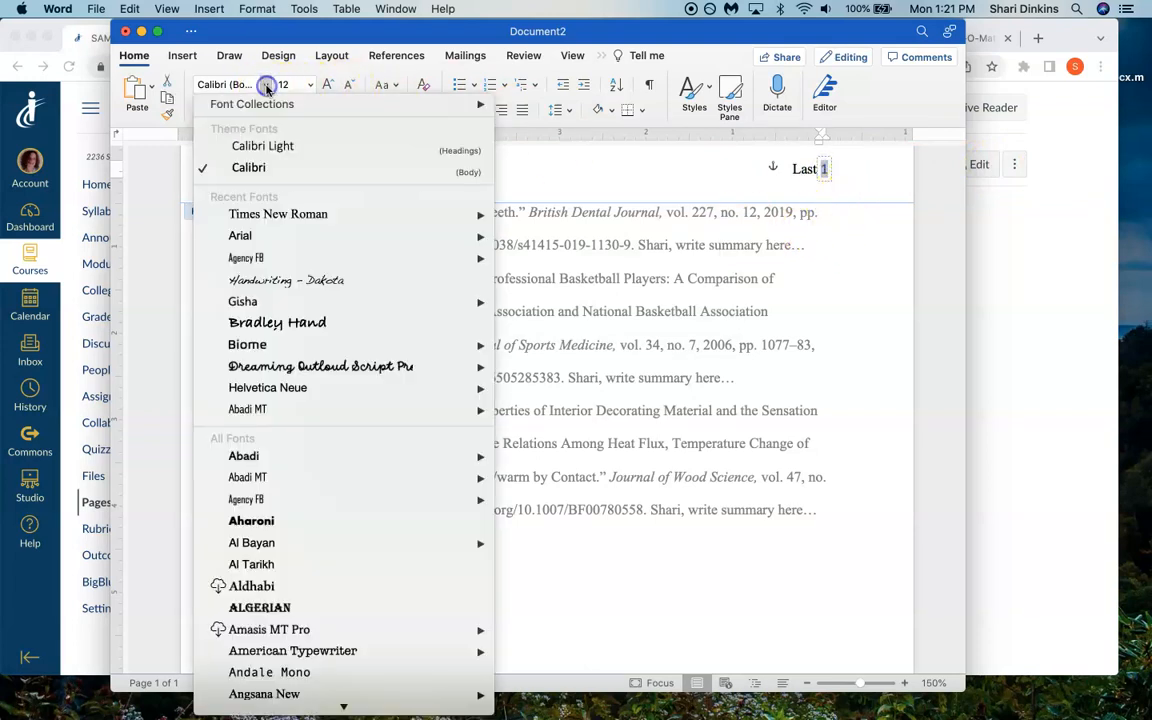
{"action": "left_click", "coordinate": [277, 220]}
{"action": "double_click", "coordinate": [868, 331]}
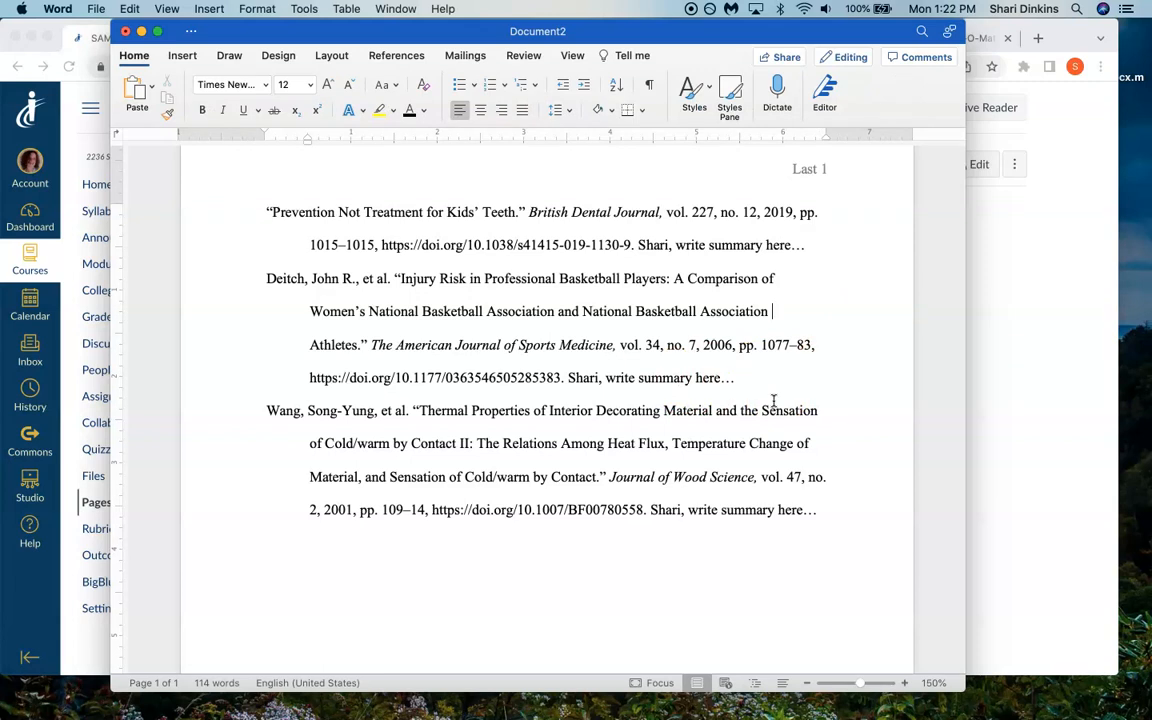
- Review the three citations with the page header and place the cursor after the first citation's summary placeholder
{"action": "scroll", "coordinate": [746, 444], "scroll_direction": "up", "scroll_amount": 2}
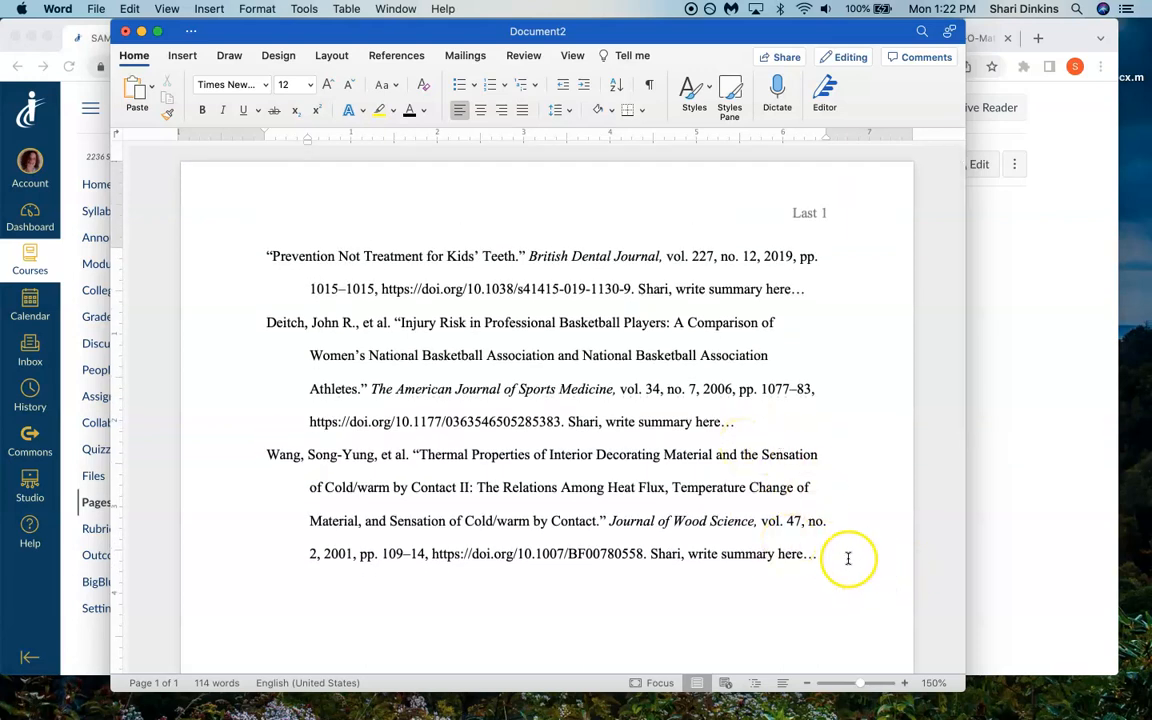
{"action": "left_click_drag", "start_coordinate": [848, 558], "coordinate": [204, 246]}
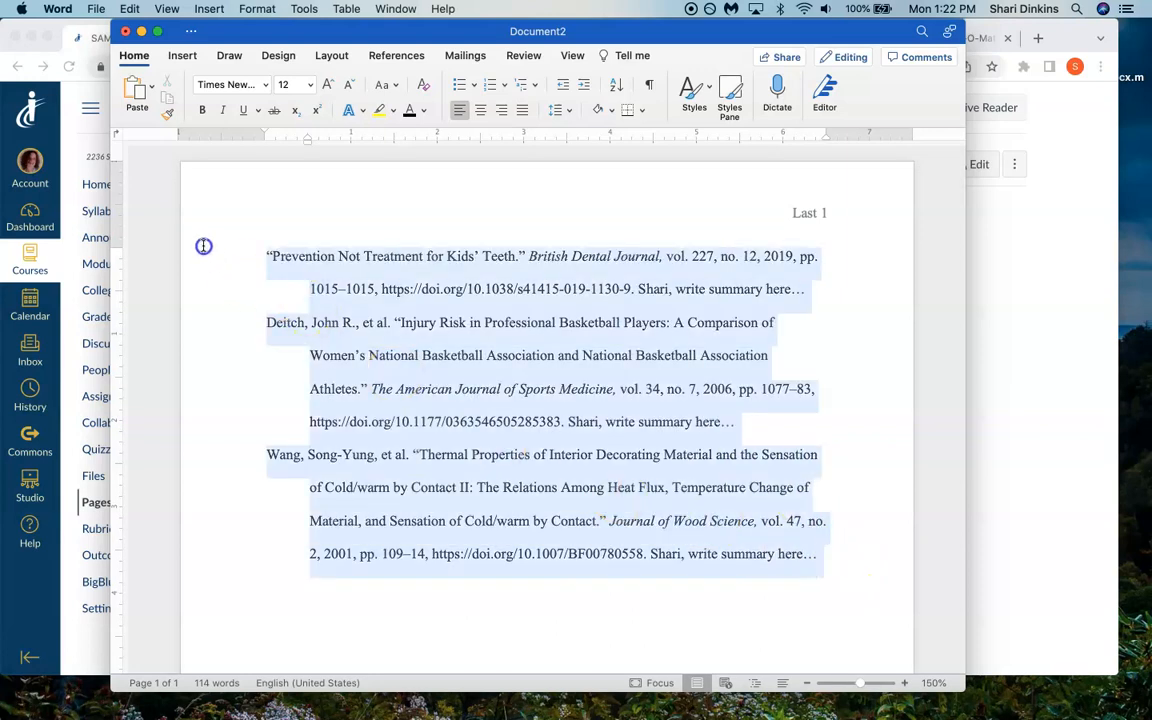
{"action": "left_click", "coordinate": [522, 634]}
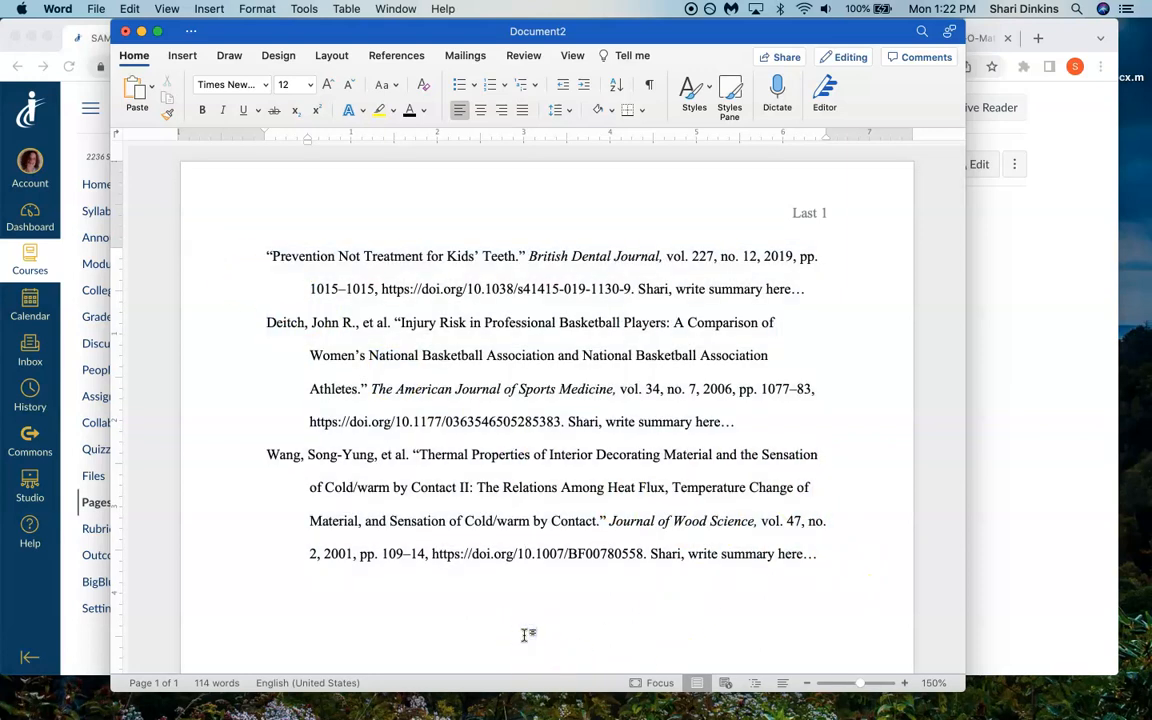
{"action": "left_click", "coordinate": [806, 289]}
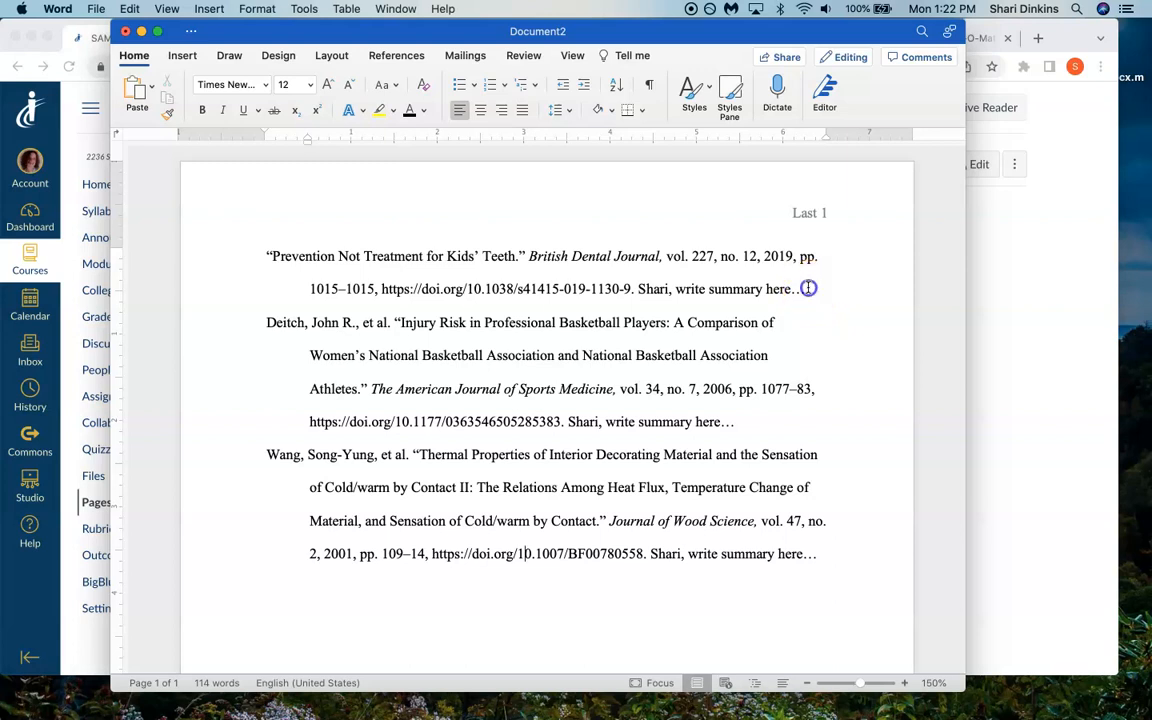